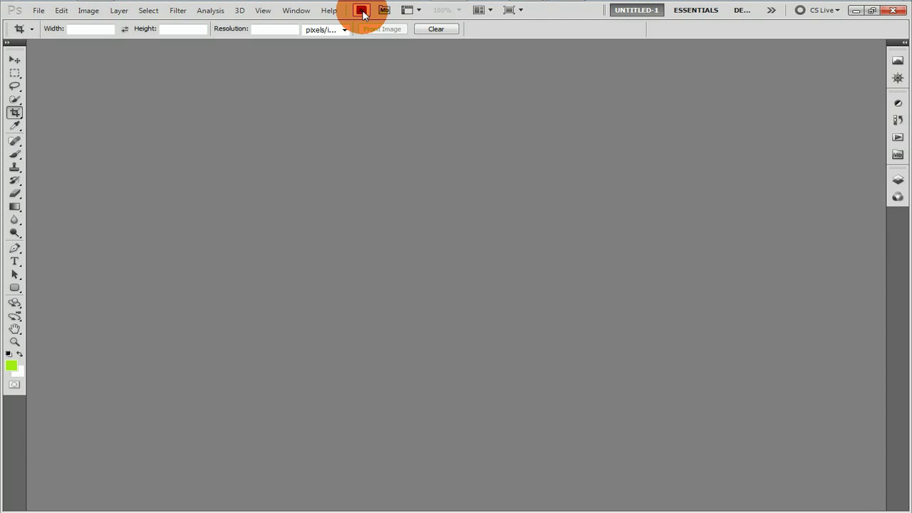
Browse the photos in Adobe Bridge with larger thumbnails and the keyword list, then close Bridge.
{"action": "left_click", "coordinate": [363, 13]}
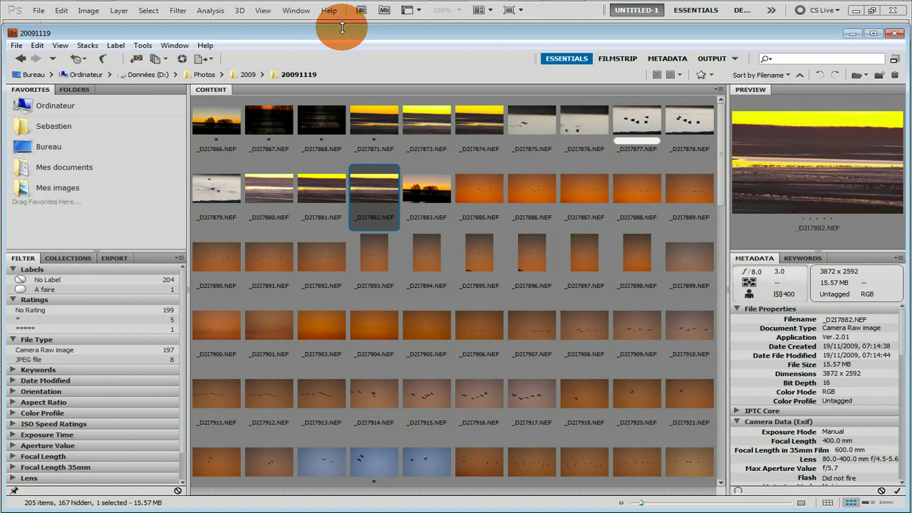
{"action": "left_click", "coordinate": [353, 198]}
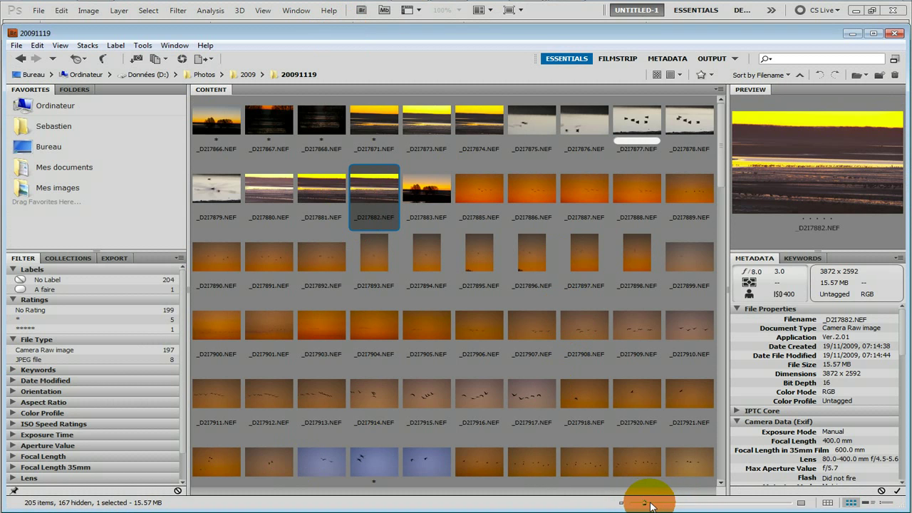
{"action": "left_click_drag", "start_coordinate": [645, 502], "coordinate": [656, 505]}
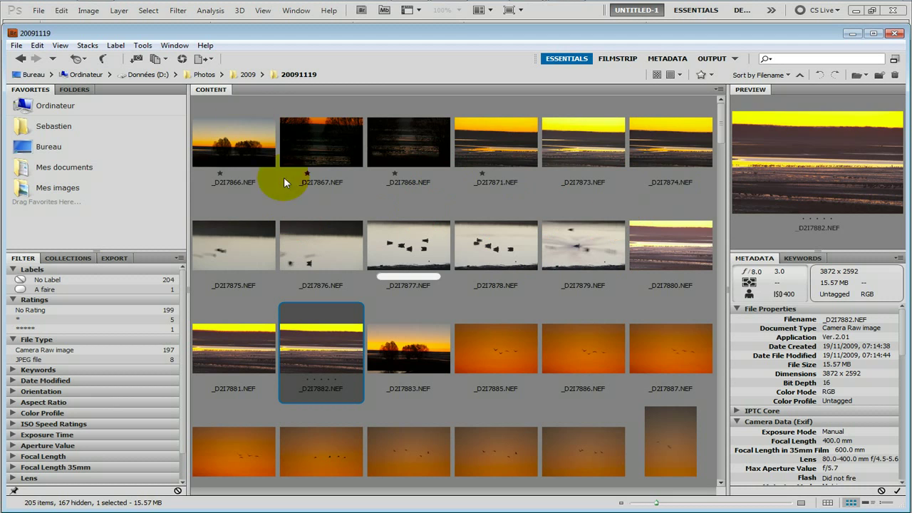
{"action": "left_click", "coordinate": [802, 258]}
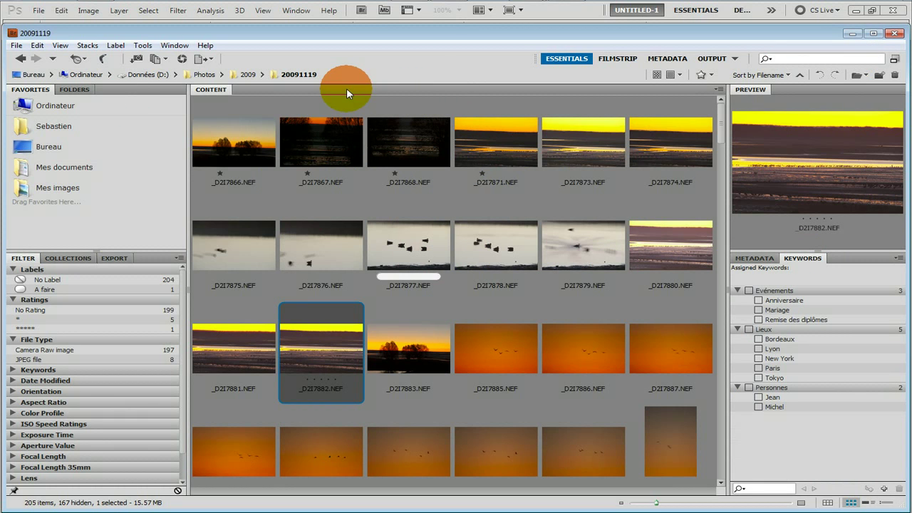
{"action": "left_click", "coordinate": [893, 34]}
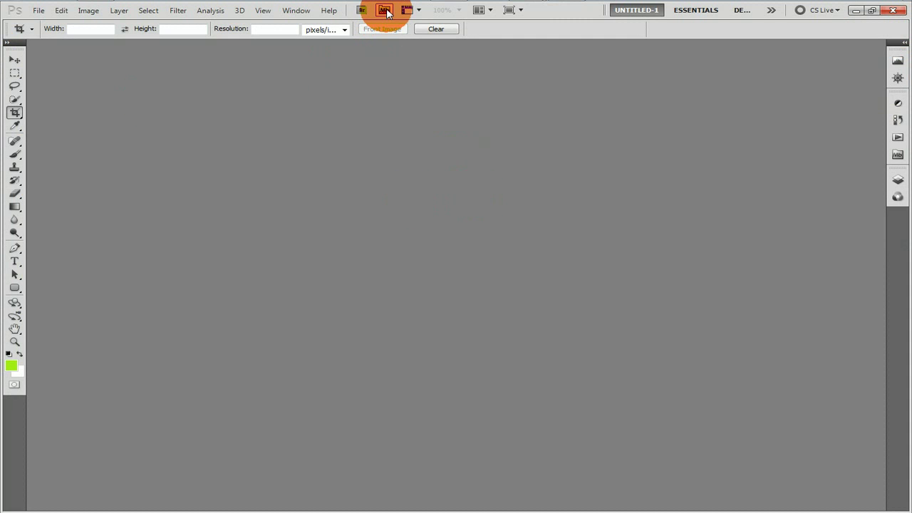
Open Mini Bridge, preview the Histogram, Navigator and Layers panels, then return to Mini Bridge.
{"action": "left_click", "coordinate": [365, 11]}
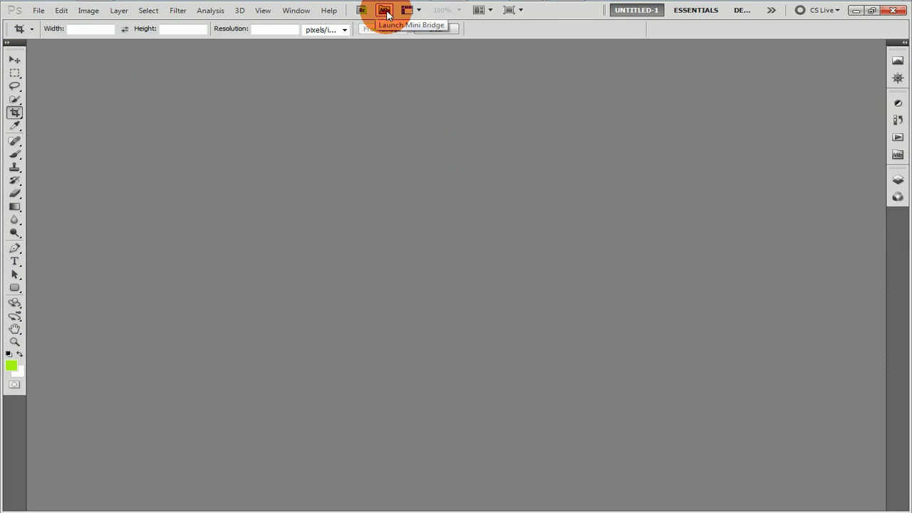
{"action": "left_click", "coordinate": [897, 155]}
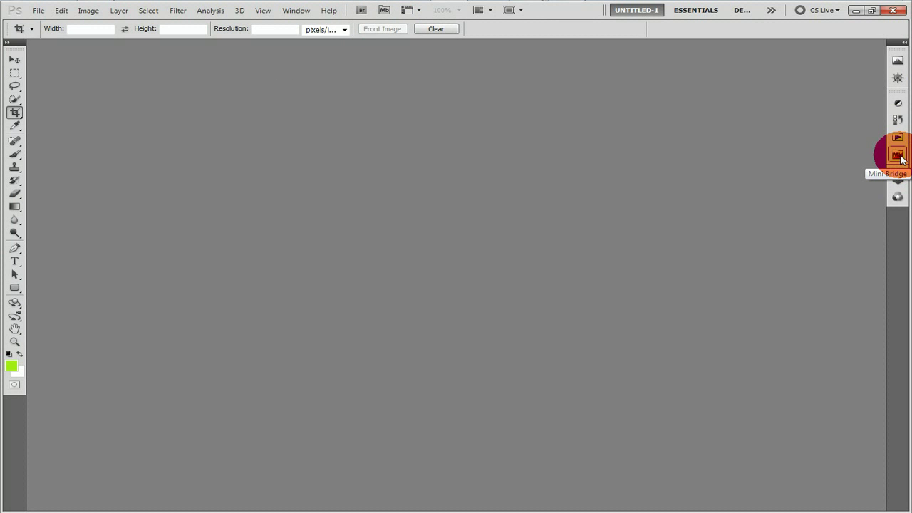
{"action": "left_click", "coordinate": [897, 155]}
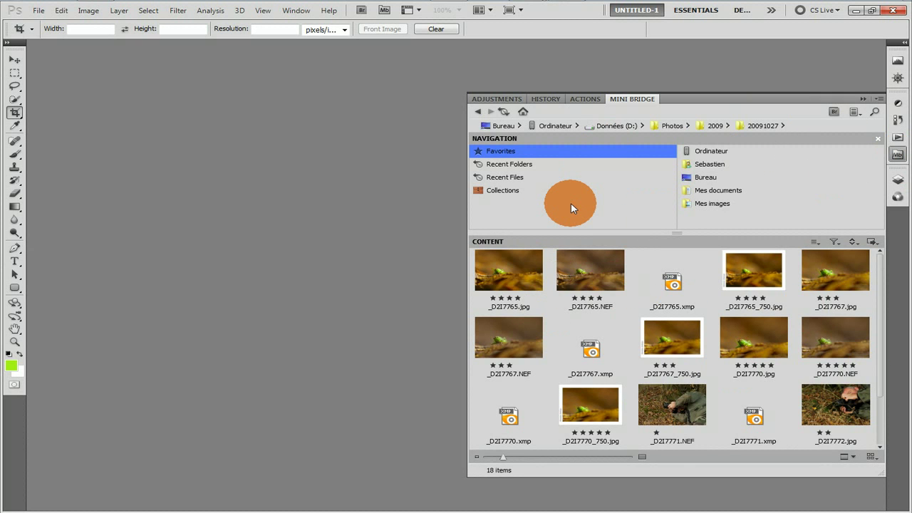
{"action": "left_click", "coordinate": [897, 63]}
{"action": "left_click", "coordinate": [897, 78]}
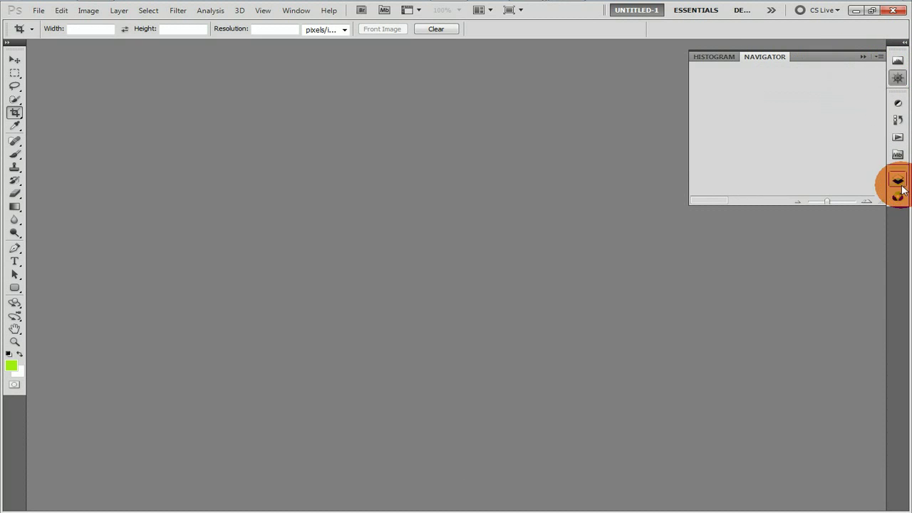
{"action": "left_click", "coordinate": [897, 180]}
{"action": "left_click", "coordinate": [896, 154]}
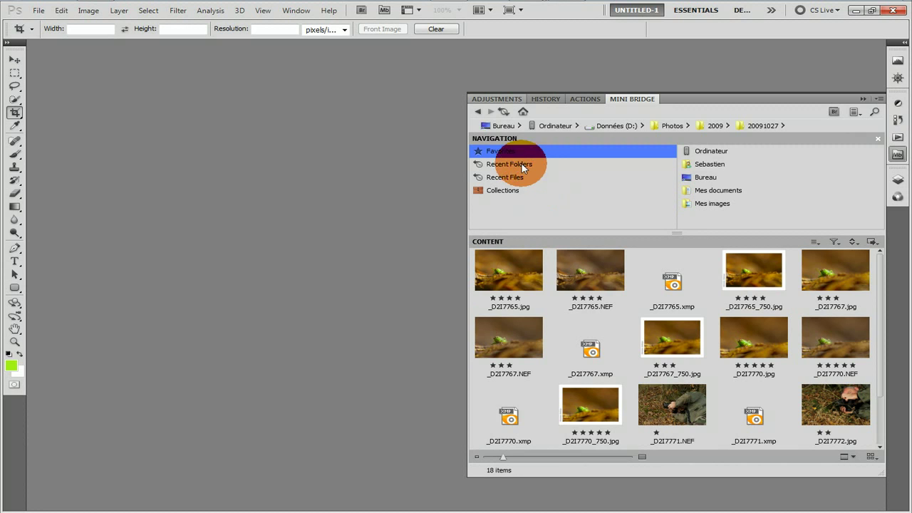
Go to Mini Bridge Home and back to Browse Files, then view and dismiss the rating and label filters.
{"action": "left_click", "coordinate": [523, 111]}
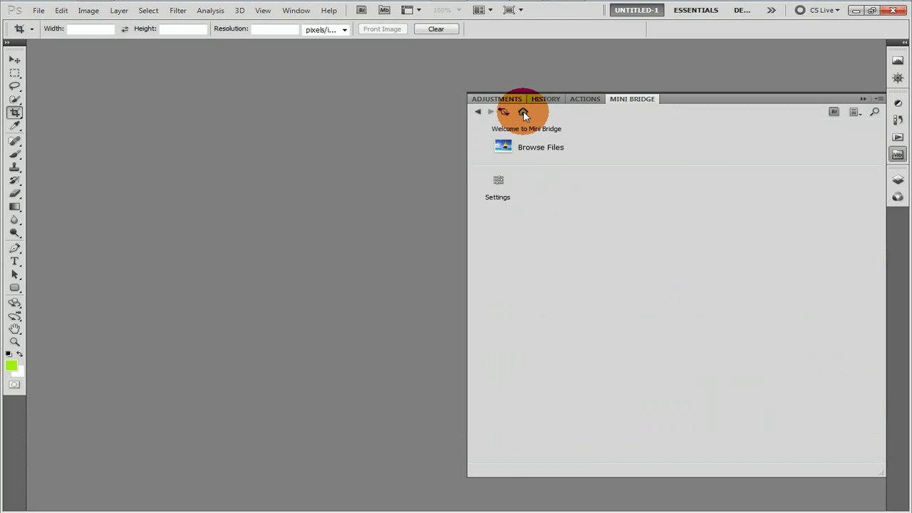
{"action": "left_click", "coordinate": [537, 147]}
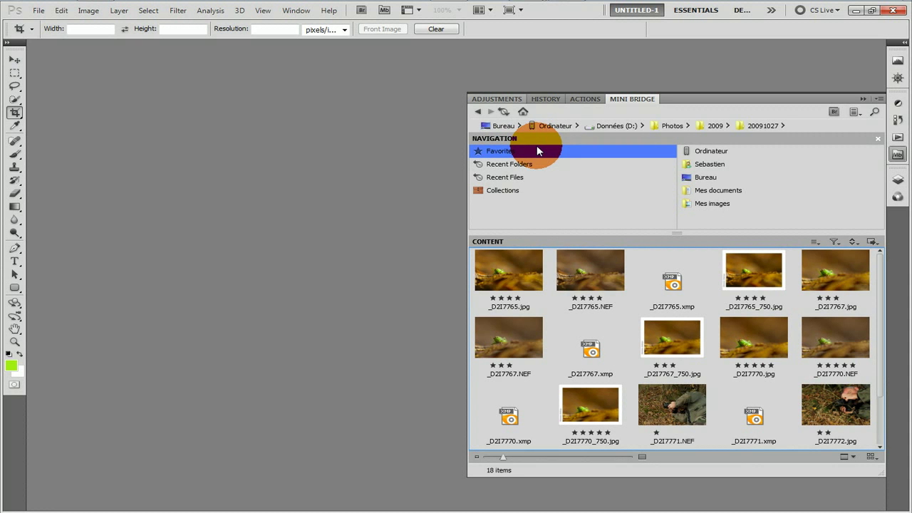
{"action": "left_click", "coordinate": [507, 286]}
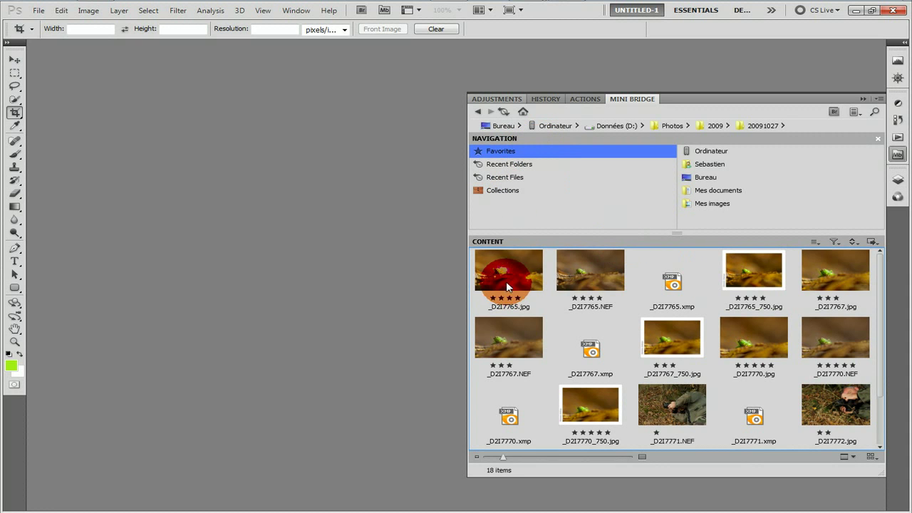
{"action": "left_click", "coordinate": [836, 243]}
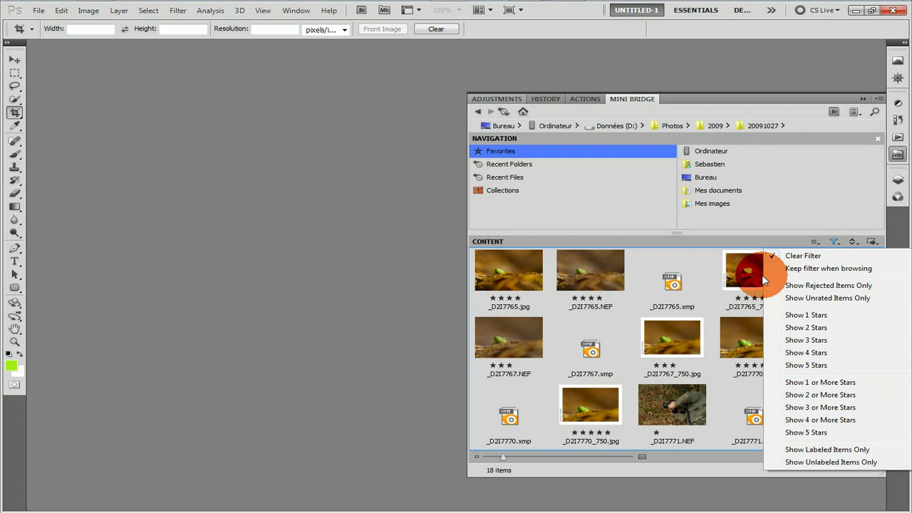
{"action": "left_click", "coordinate": [710, 242]}
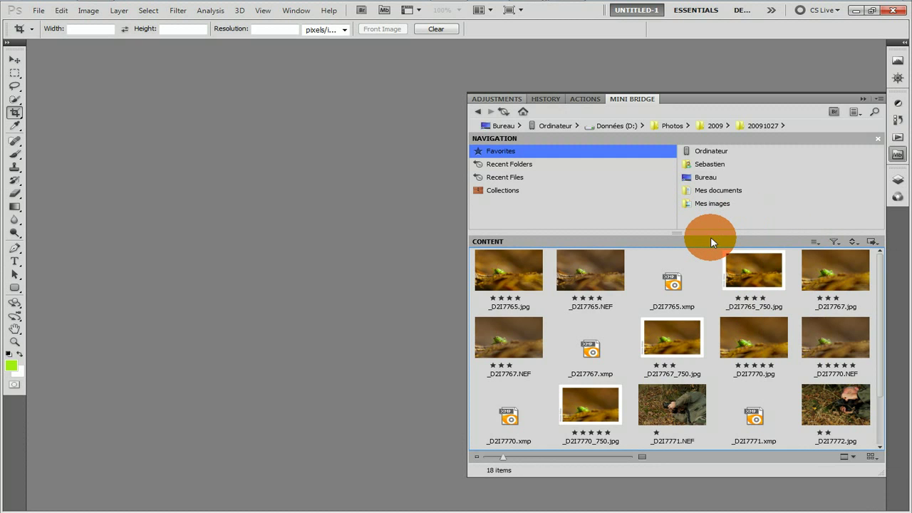
Open the grasshopper photo _D2I7765.jpg from Mini Bridge, then close the Mini Bridge panel.
{"action": "left_click", "coordinate": [494, 267]}
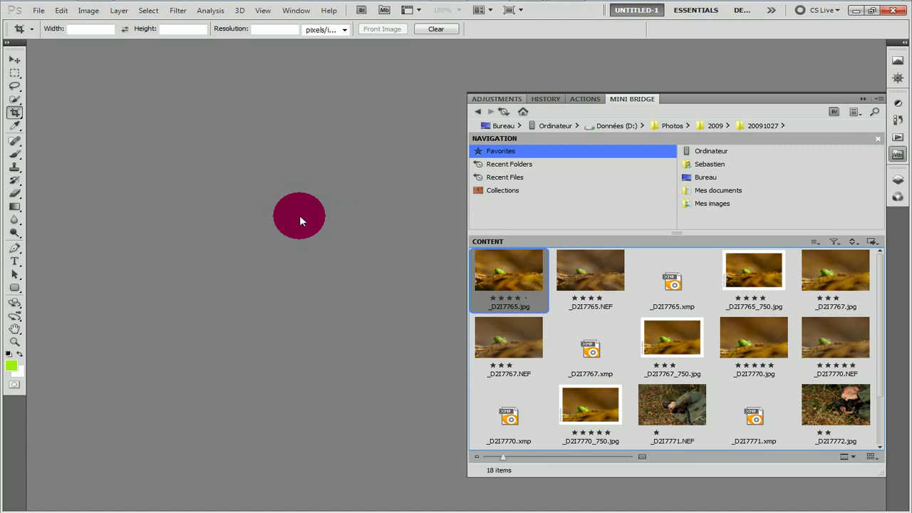
{"action": "left_click", "coordinate": [487, 260]}
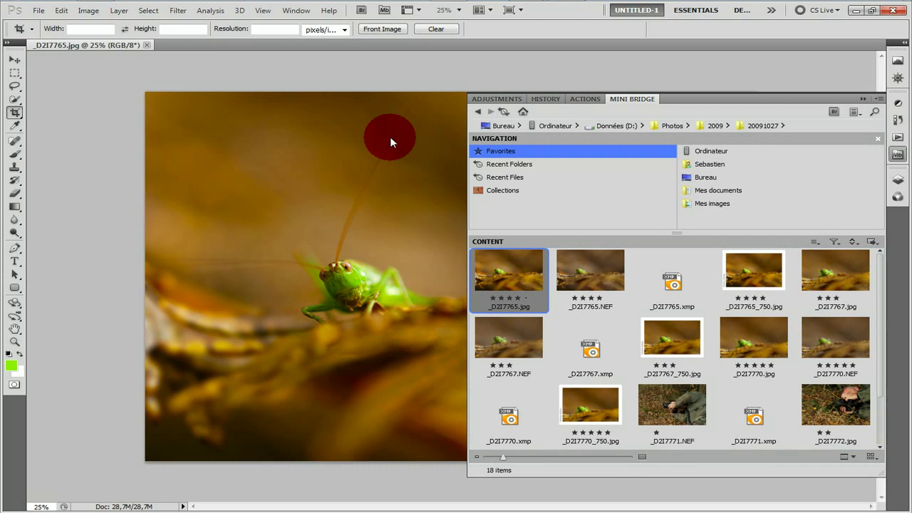
{"action": "left_click", "coordinate": [157, 204]}
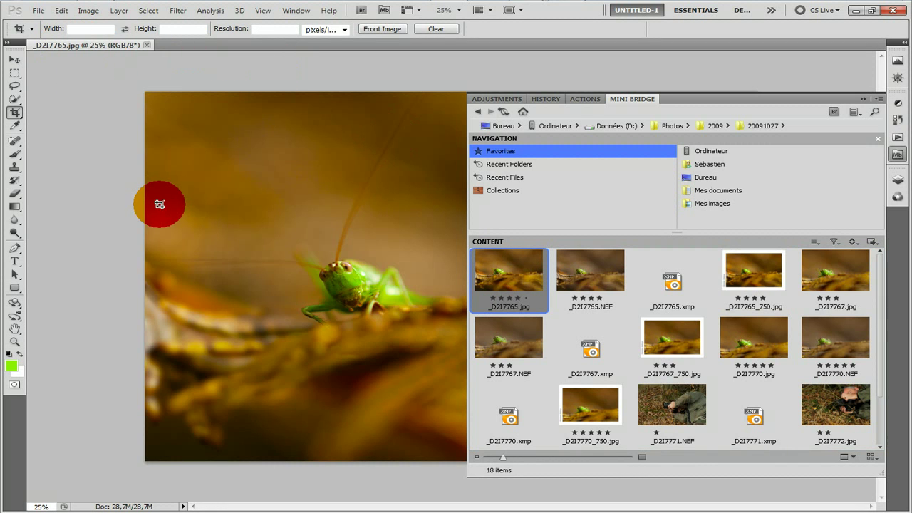
{"action": "left_click", "coordinate": [898, 152]}
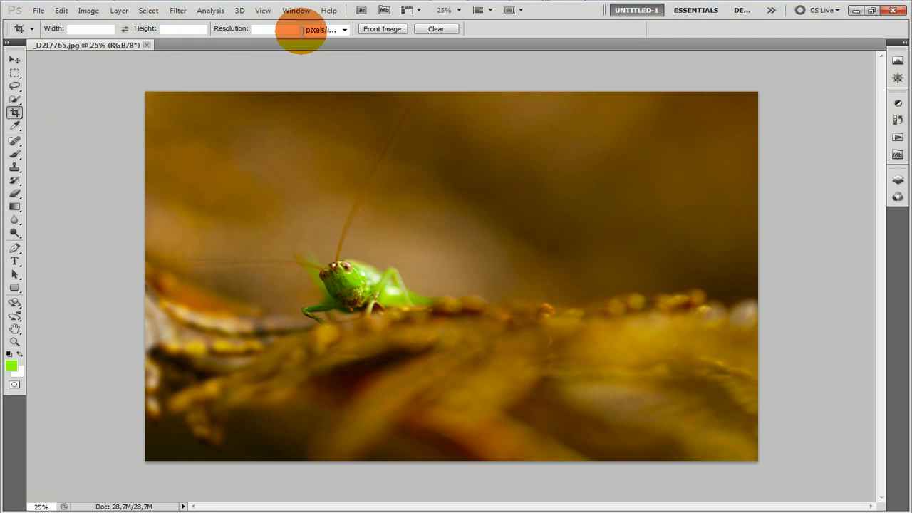
{"action": "left_click", "coordinate": [314, 29]}
Draw a crop box over most of the photo and try overlays, settling on Rule of Thirds.
{"action": "left_click", "coordinate": [278, 31]}
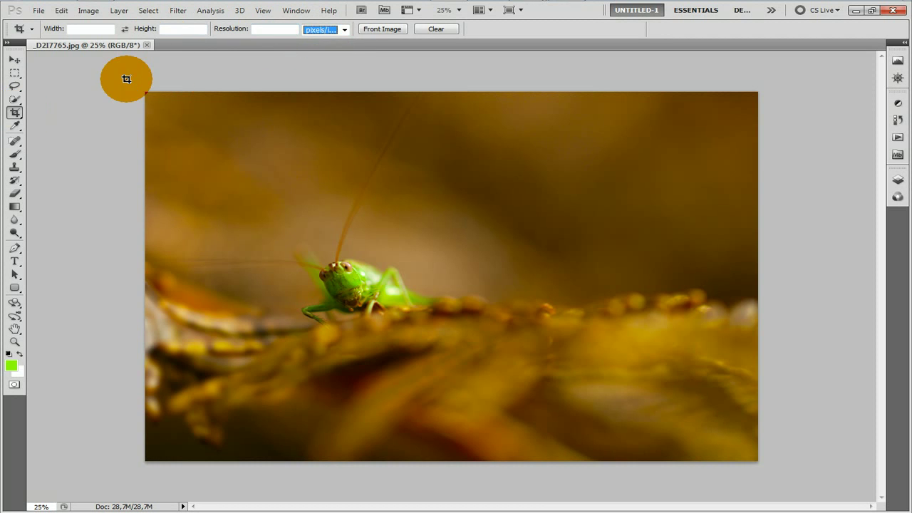
{"action": "left_click_drag", "start_coordinate": [126, 78], "coordinate": [692, 393]}
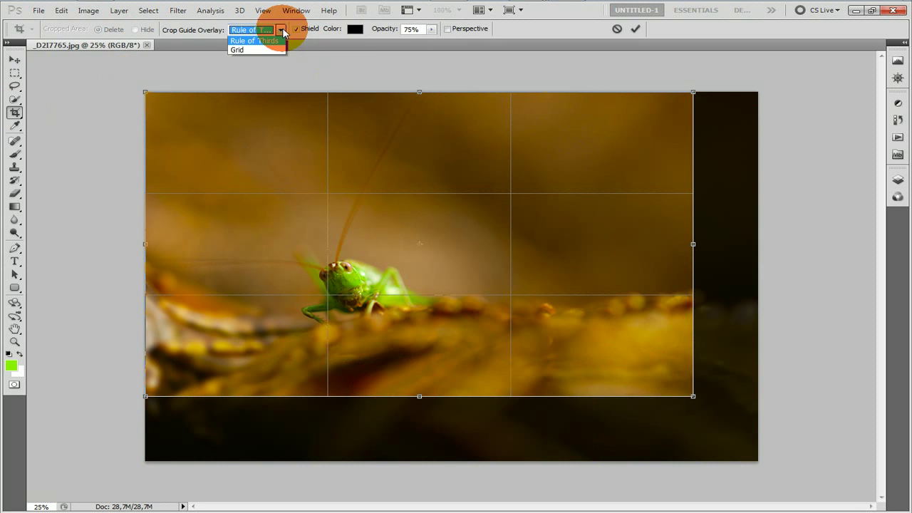
{"action": "left_click", "coordinate": [282, 32]}
{"action": "left_click", "coordinate": [271, 32]}
{"action": "left_click", "coordinate": [255, 45]}
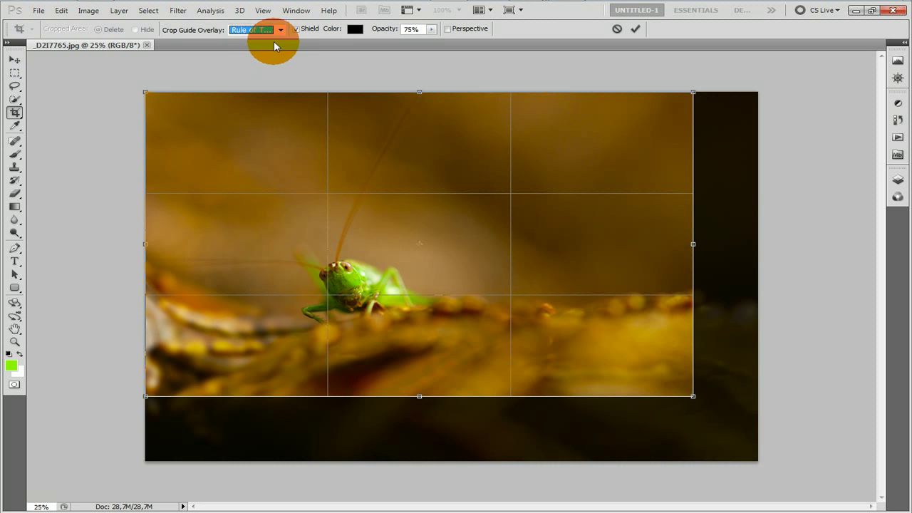
{"action": "left_click", "coordinate": [282, 30]}
{"action": "left_click", "coordinate": [262, 60]}
{"action": "left_click", "coordinate": [282, 31]}
{"action": "left_click", "coordinate": [263, 47]}
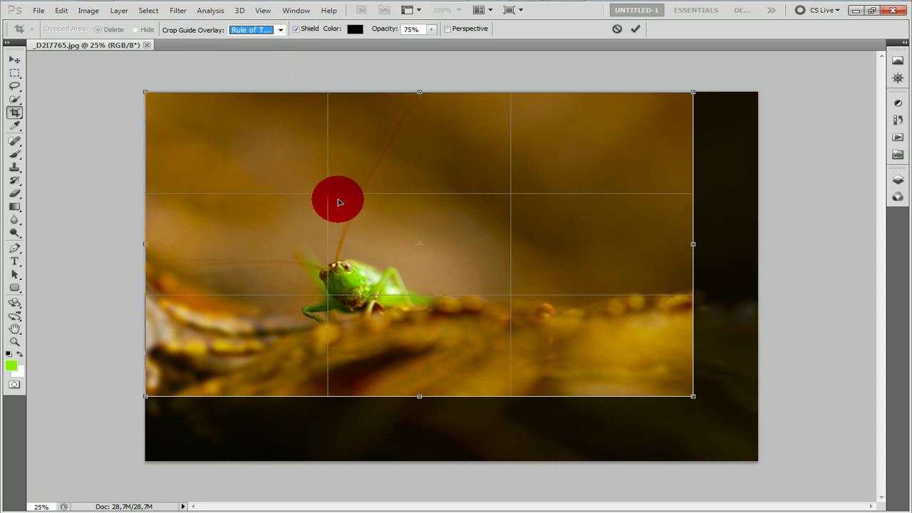
Resize and reposition the crop frame tightly around the grasshopper, then cancel the crop.
{"action": "left_click_drag", "start_coordinate": [346, 204], "coordinate": [419, 276]}
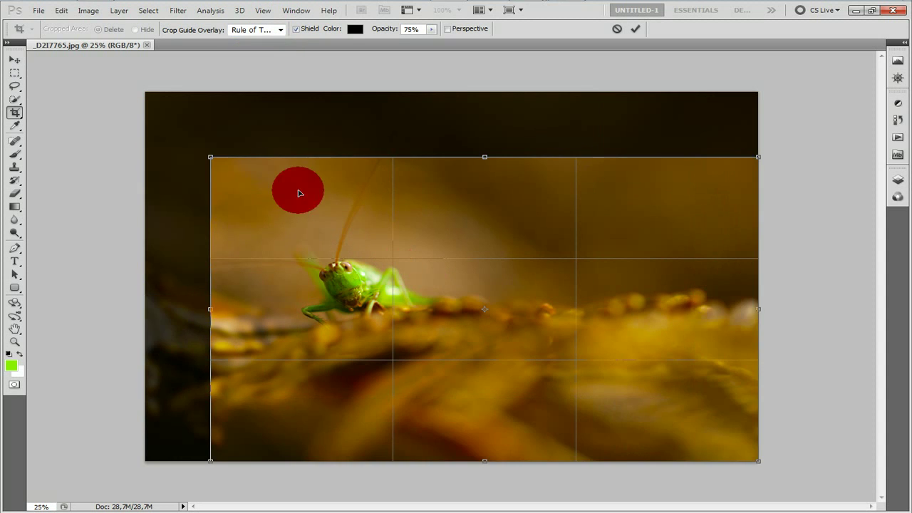
{"action": "left_click_drag", "start_coordinate": [210, 155], "coordinate": [249, 178]}
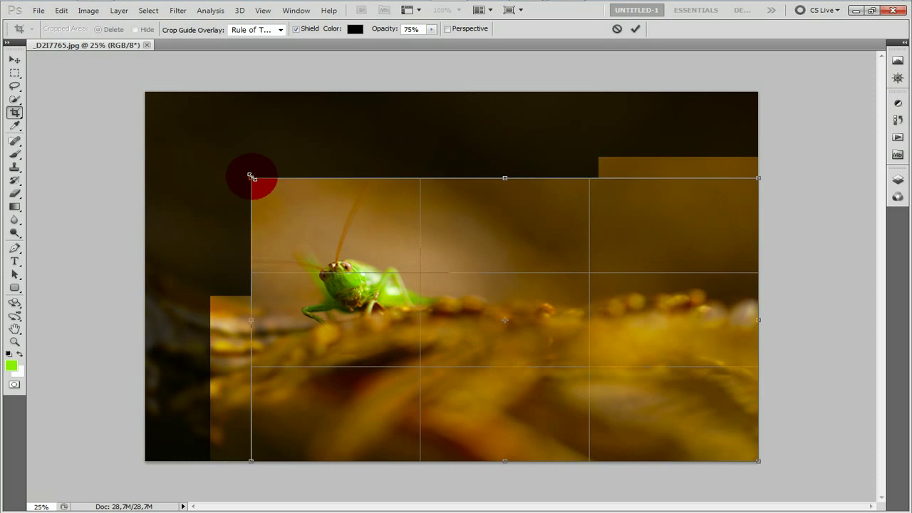
{"action": "left_click_drag", "start_coordinate": [406, 256], "coordinate": [321, 256]}
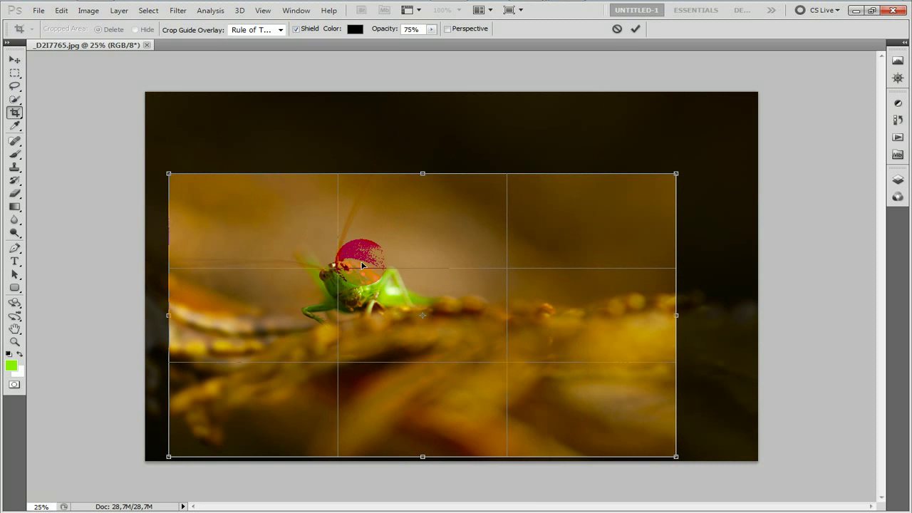
{"action": "left_click_drag", "start_coordinate": [362, 265], "coordinate": [378, 239]}
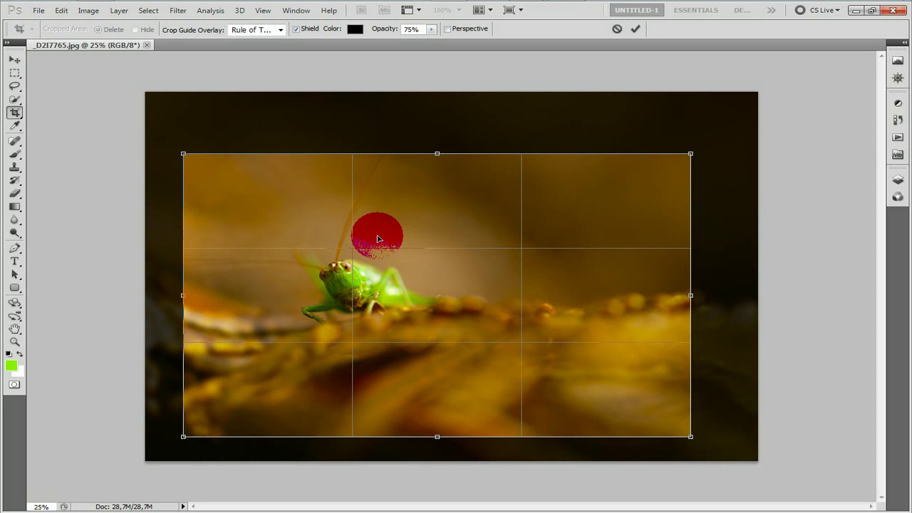
{"action": "left_click_drag", "start_coordinate": [378, 239], "coordinate": [360, 277]}
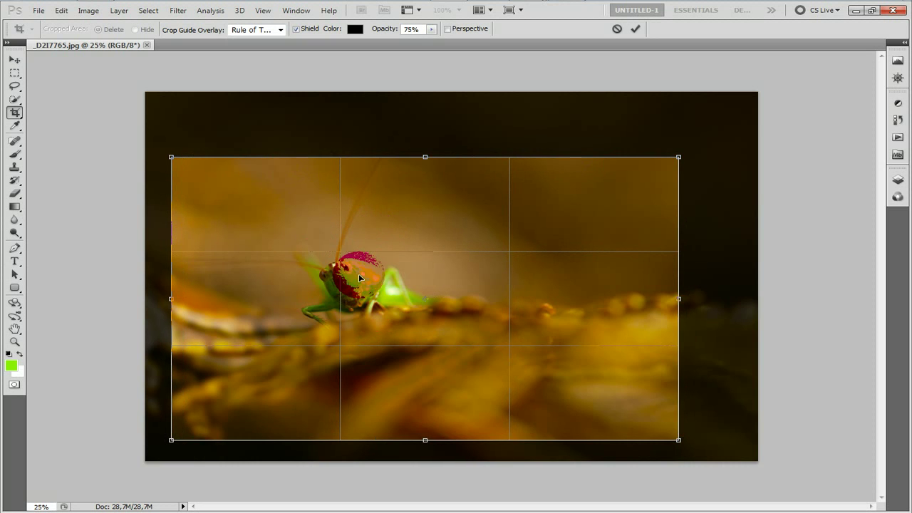
{"action": "left_click_drag", "start_coordinate": [360, 278], "coordinate": [359, 291]}
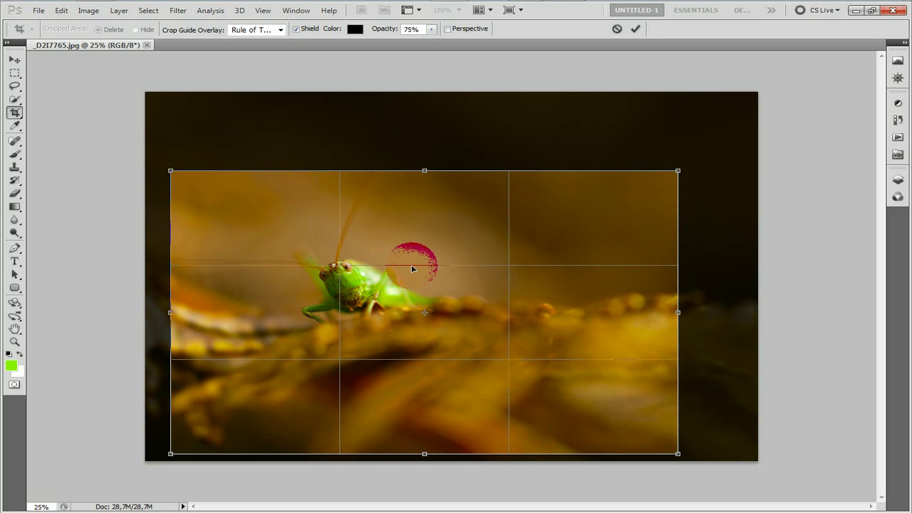
{"action": "left_click", "coordinate": [366, 228]}
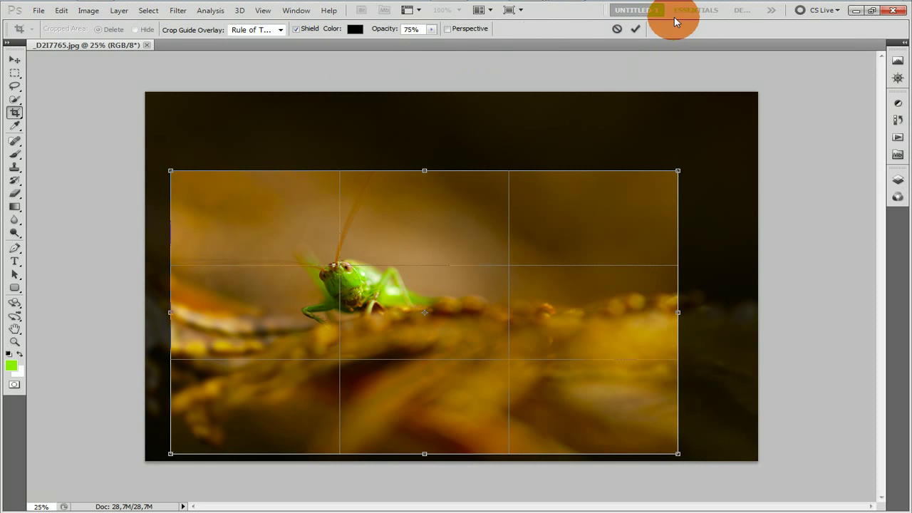
{"action": "key", "text": "Escape"}
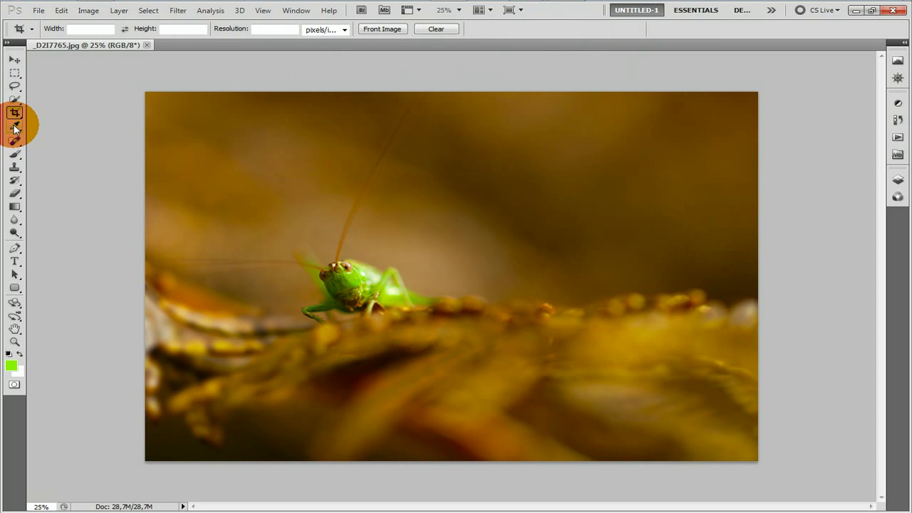
Use the Eyedropper to sample olive and green colours from the grasshopper.
{"action": "left_click", "coordinate": [14, 127]}
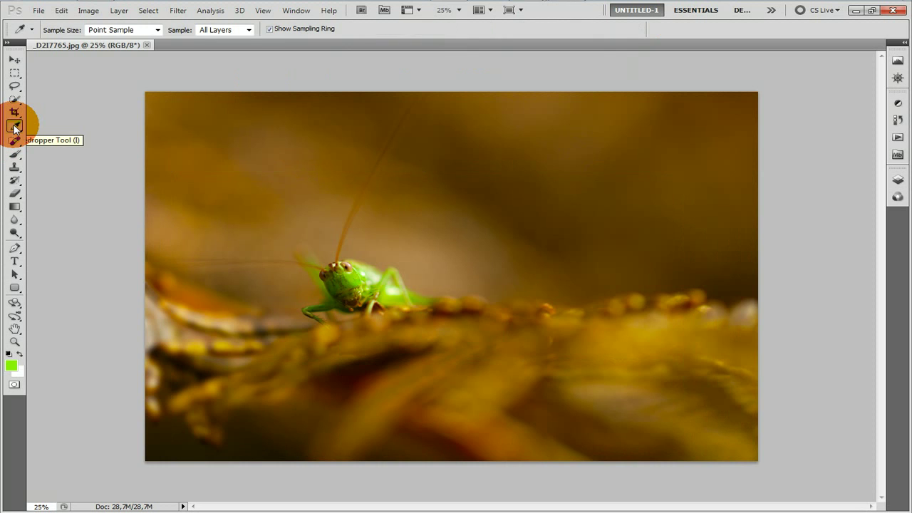
{"action": "left_click", "coordinate": [147, 329]}
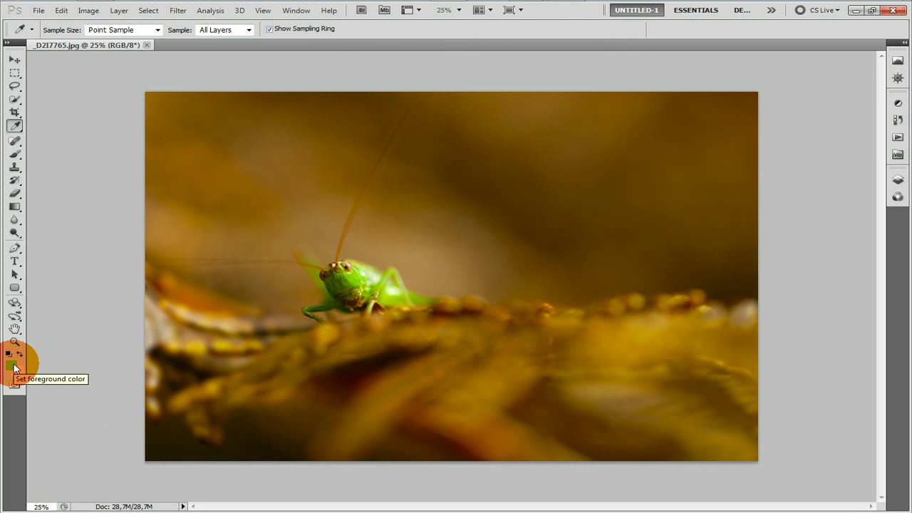
{"action": "left_click_drag", "start_coordinate": [295, 147], "coordinate": [358, 274]}
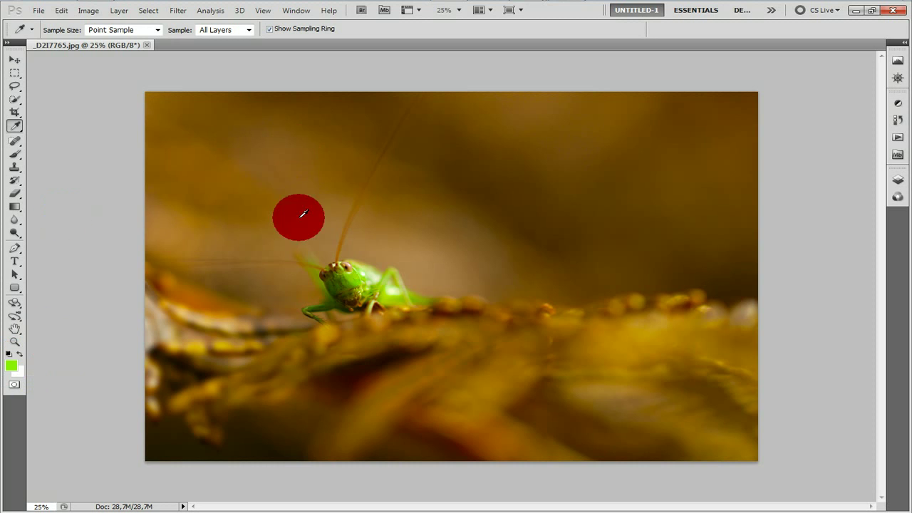
{"action": "left_click", "coordinate": [354, 275]}
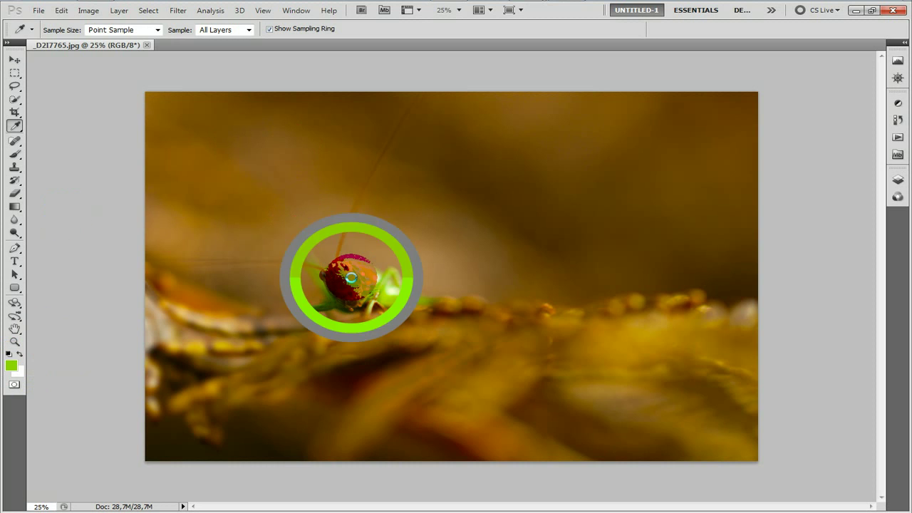
{"action": "left_click", "coordinate": [356, 276]}
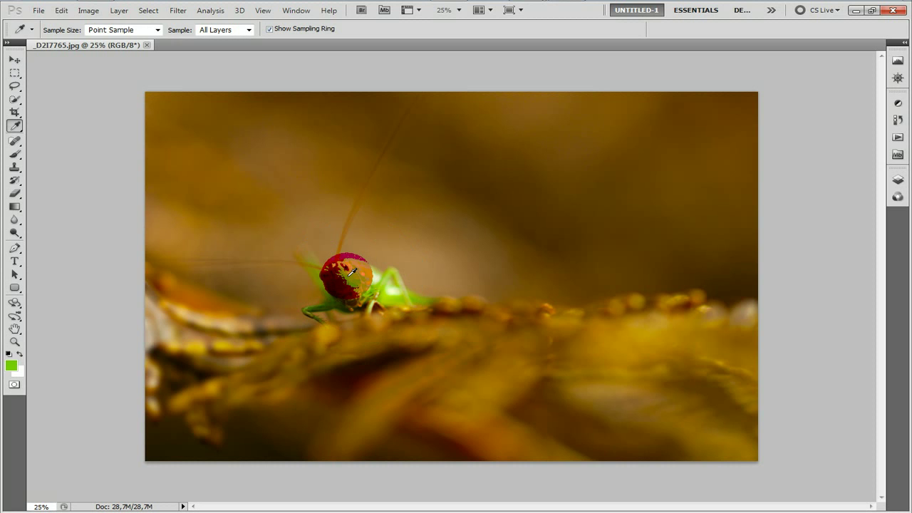
{"action": "left_click", "coordinate": [349, 275]}
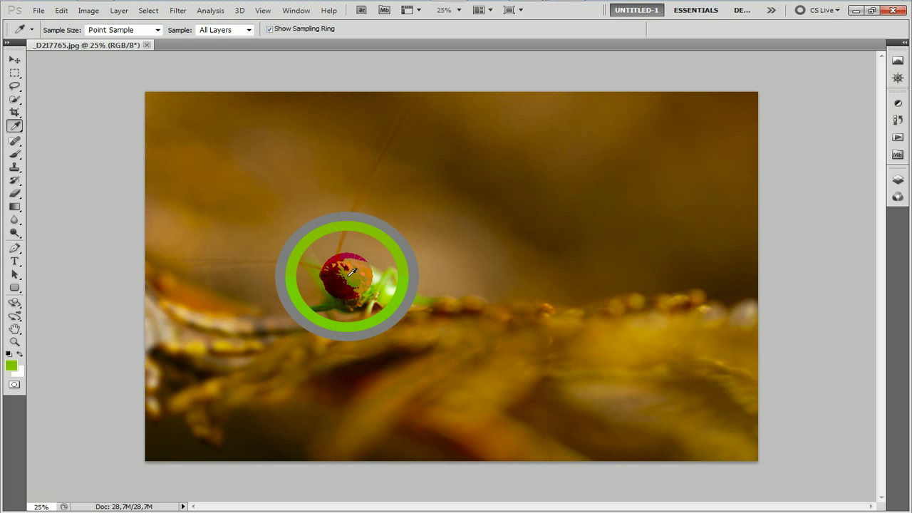
{"action": "left_click_drag", "start_coordinate": [352, 272], "coordinate": [366, 275]}
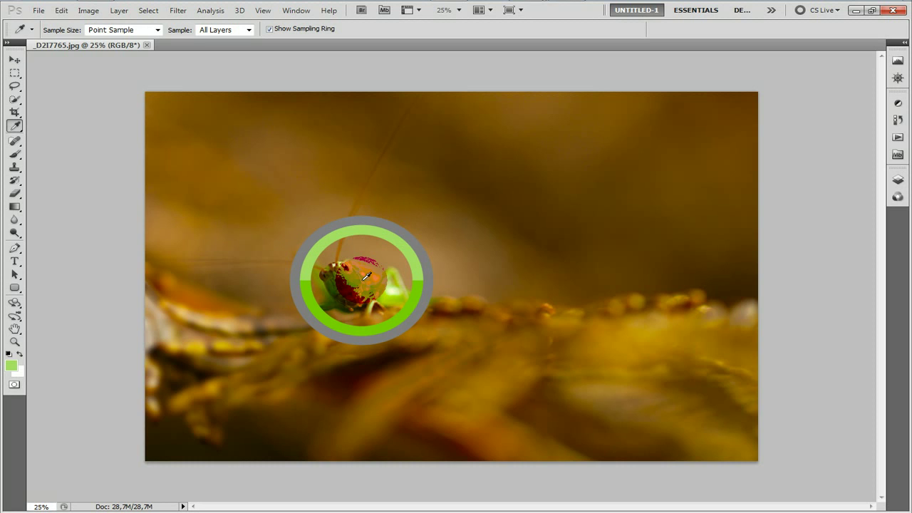
{"action": "left_click_drag", "start_coordinate": [364, 276], "coordinate": [361, 275]}
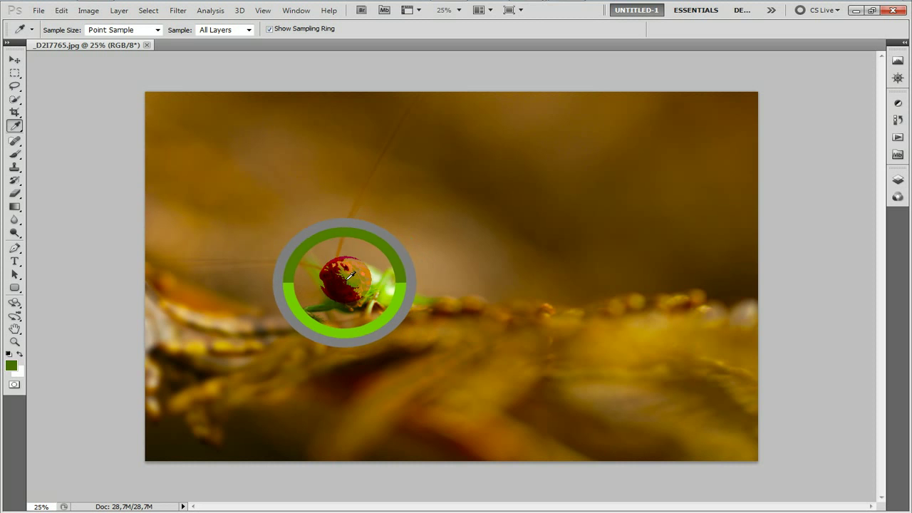
Sample a brown from the blurred background and switch to a 372-pixel brush.
{"action": "mouse_move", "coordinate": [362, 276]}
{"action": "left_mouse_down"}
{"action": "mouse_move", "coordinate": [455, 171]}
{"action": "mouse_move", "coordinate": [347, 274]}
{"action": "left_mouse_up"}
{"action": "left_click", "coordinate": [385, 106]}
{"action": "left_click_drag", "start_coordinate": [420, 305], "coordinate": [395, 151]}
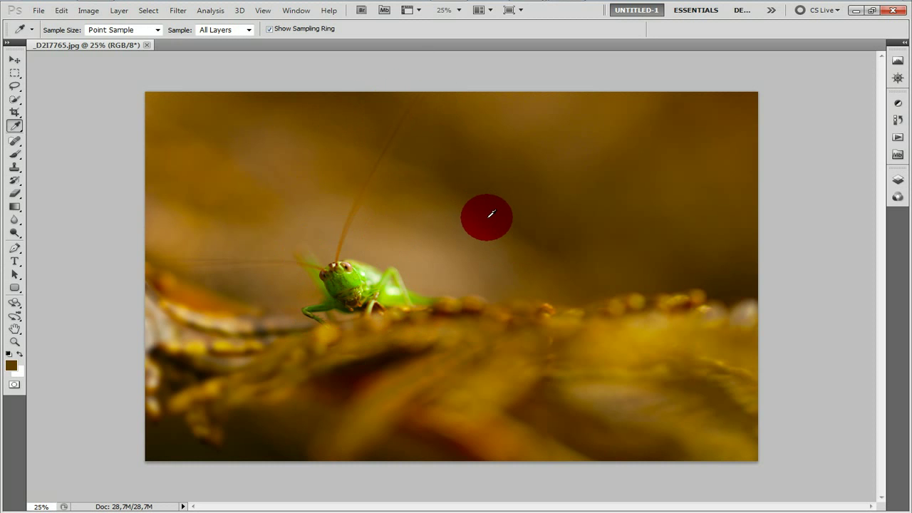
{"action": "left_click", "coordinate": [384, 105]}
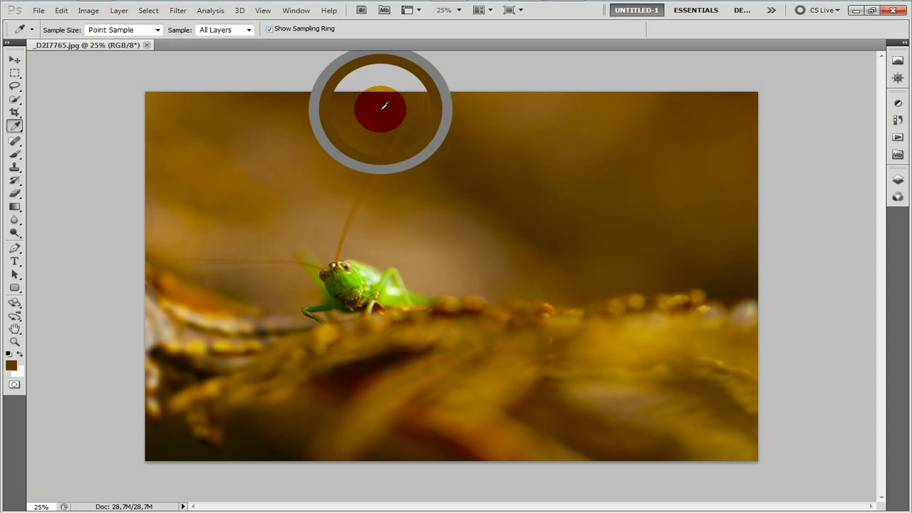
{"action": "left_click_drag", "start_coordinate": [385, 106], "coordinate": [361, 123]}
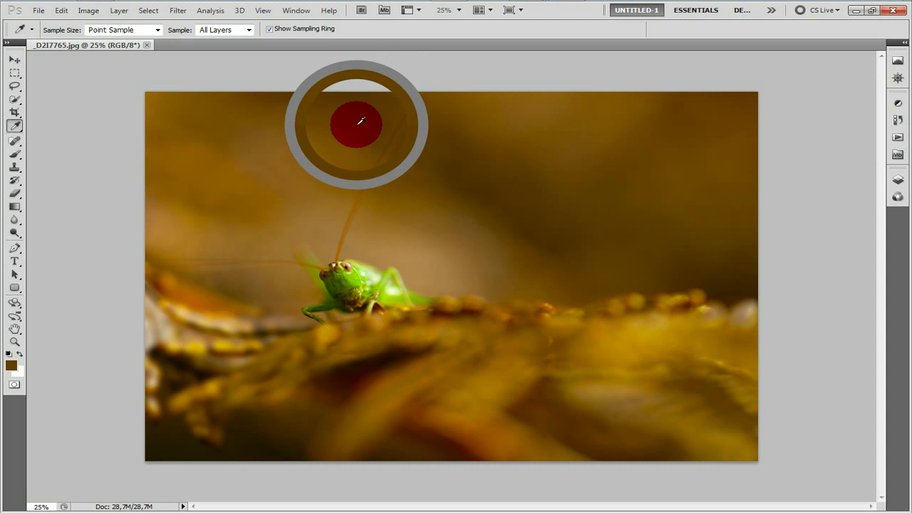
{"action": "mouse_move", "coordinate": [360, 123]}
{"action": "left_mouse_down"}
{"action": "mouse_move", "coordinate": [320, 164]}
{"action": "mouse_move", "coordinate": [320, 156]}
{"action": "mouse_move", "coordinate": [297, 200]}
{"action": "mouse_move", "coordinate": [418, 232]}
{"action": "left_mouse_up"}
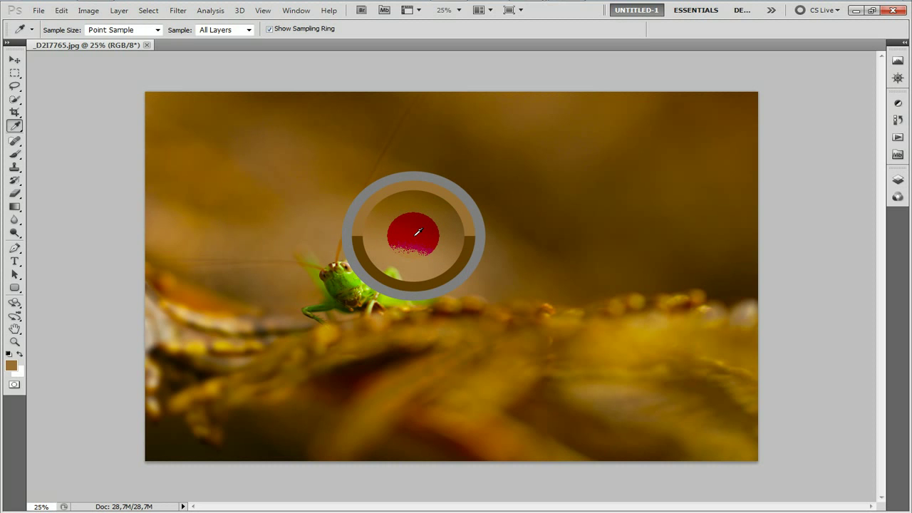
{"action": "mouse_move", "coordinate": [418, 232]}
{"action": "left_mouse_down"}
{"action": "mouse_move", "coordinate": [418, 212]}
{"action": "mouse_move", "coordinate": [432, 211]}
{"action": "mouse_move", "coordinate": [443, 192]}
{"action": "mouse_move", "coordinate": [432, 222]}
{"action": "mouse_move", "coordinate": [425, 206]}
{"action": "left_mouse_up"}
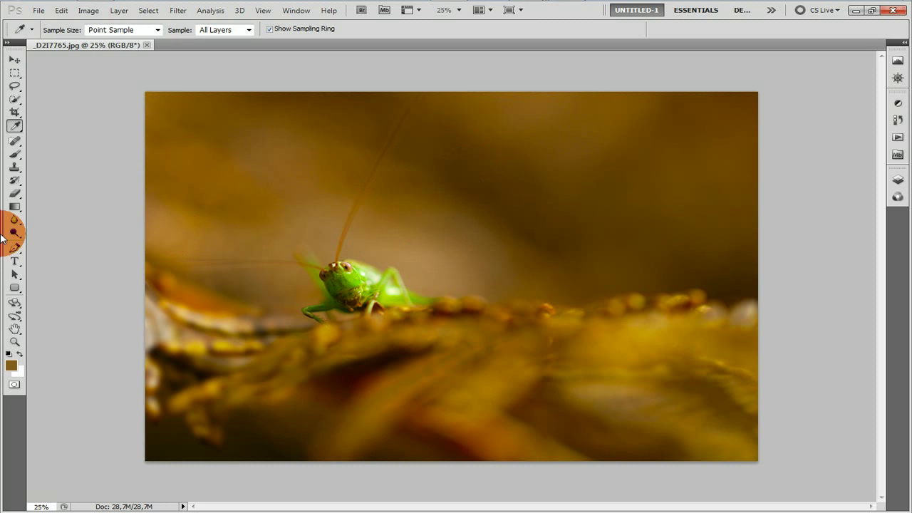
{"action": "left_click", "coordinate": [14, 153]}
{"action": "mouse_move", "coordinate": [339, 183]}
{"action": "left_mouse_down"}
{"action": "mouse_move", "coordinate": [295, 158]}
{"action": "mouse_move", "coordinate": [313, 168]}
{"action": "left_mouse_up"}
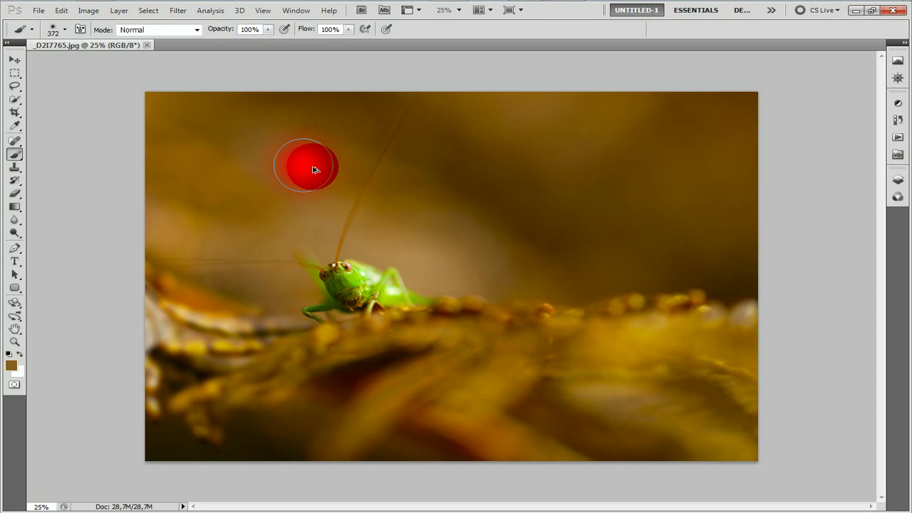
Resize and harden the brush on canvas with Alt+right-drag, ending at 320 px.
{"action": "mouse_move", "coordinate": [313, 169]}
{"action": "left_mouse_down"}
{"action": "mouse_move", "coordinate": [293, 169]}
{"action": "mouse_move", "coordinate": [309, 166]}
{"action": "left_mouse_up"}
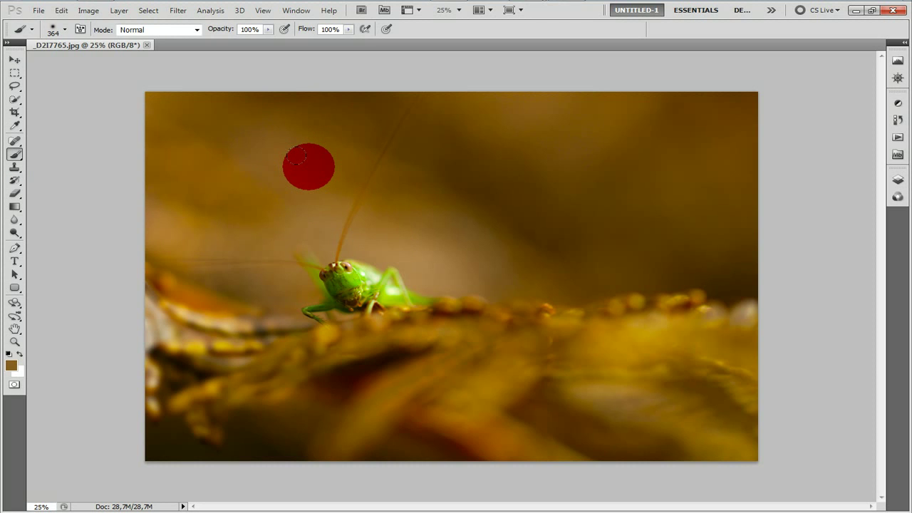
{"action": "key", "text": "alt"}
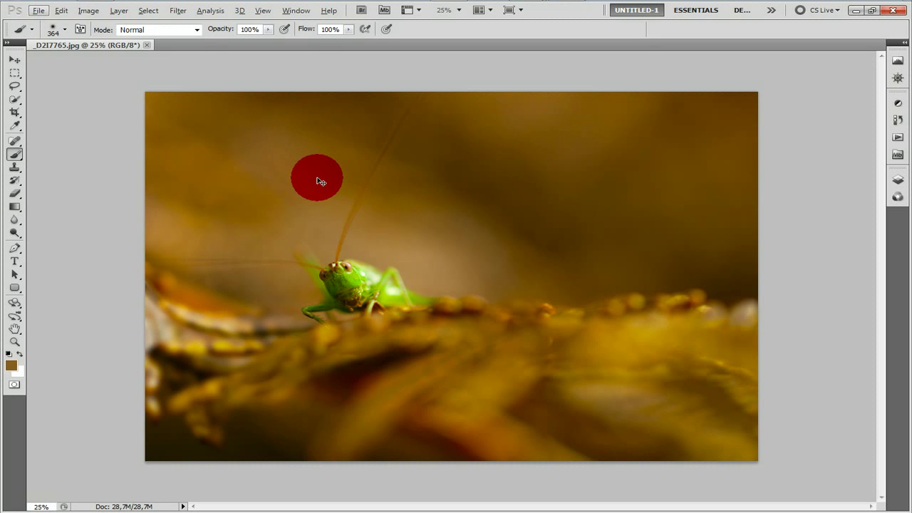
{"action": "left_click", "coordinate": [319, 181]}
{"action": "mouse_move", "coordinate": [319, 180]}
{"action": "left_mouse_down"}
{"action": "mouse_move", "coordinate": [297, 180]}
{"action": "mouse_move", "coordinate": [314, 323]}
{"action": "left_mouse_up"}
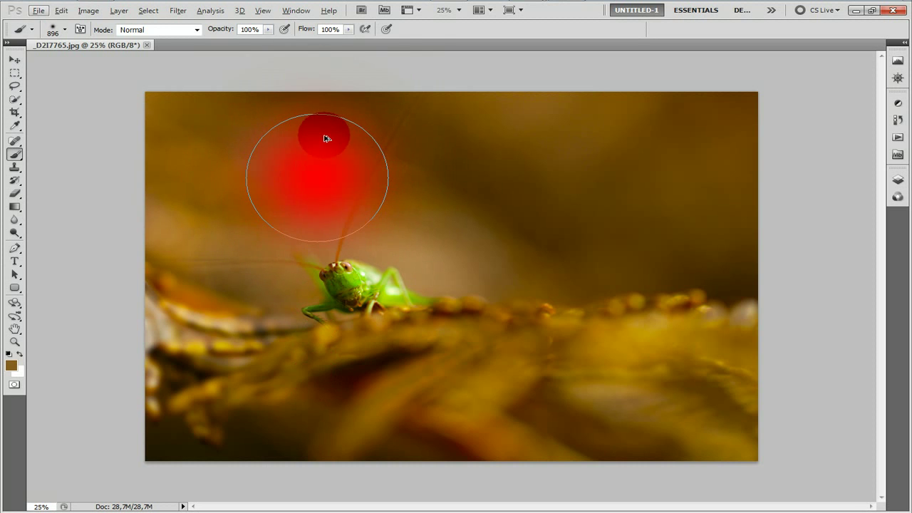
{"action": "mouse_move", "coordinate": [314, 323]}
{"action": "left_mouse_down"}
{"action": "mouse_move", "coordinate": [330, 152]}
{"action": "mouse_move", "coordinate": [369, 137]}
{"action": "mouse_move", "coordinate": [324, 177]}
{"action": "left_mouse_up"}
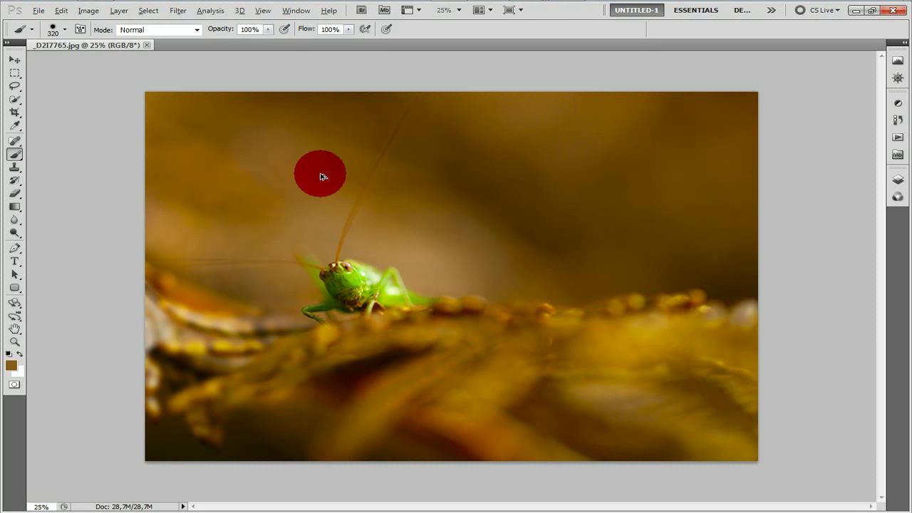
Pick a pale violet foreground colour from the on-canvas HUD colour picker.
{"action": "right_click", "coordinate": [322, 176], "text": "alt+shift"}
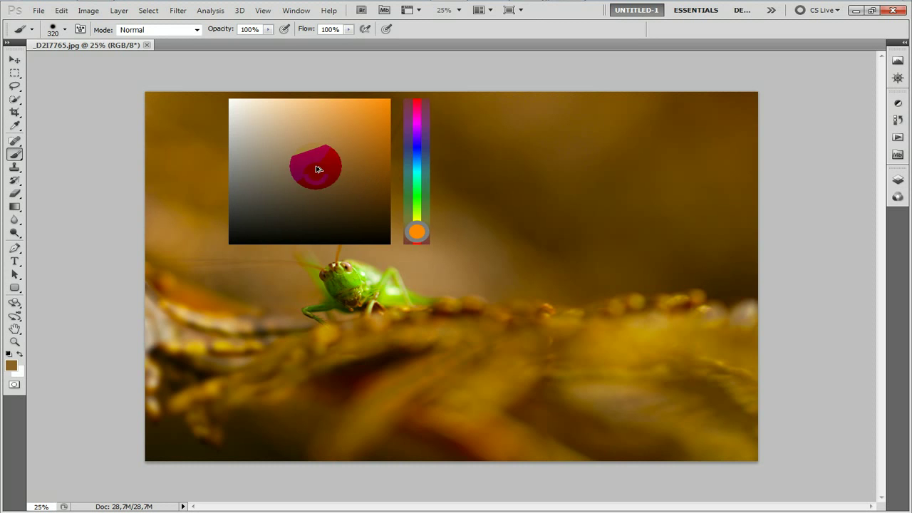
{"action": "mouse_move", "coordinate": [322, 176]}
{"action": "left_mouse_down"}
{"action": "mouse_move", "coordinate": [372, 111]}
{"action": "mouse_move", "coordinate": [342, 178]}
{"action": "mouse_move", "coordinate": [325, 122]}
{"action": "mouse_move", "coordinate": [369, 103]}
{"action": "mouse_move", "coordinate": [324, 118]}
{"action": "mouse_move", "coordinate": [385, 102]}
{"action": "mouse_move", "coordinate": [375, 112]}
{"action": "left_mouse_up"}
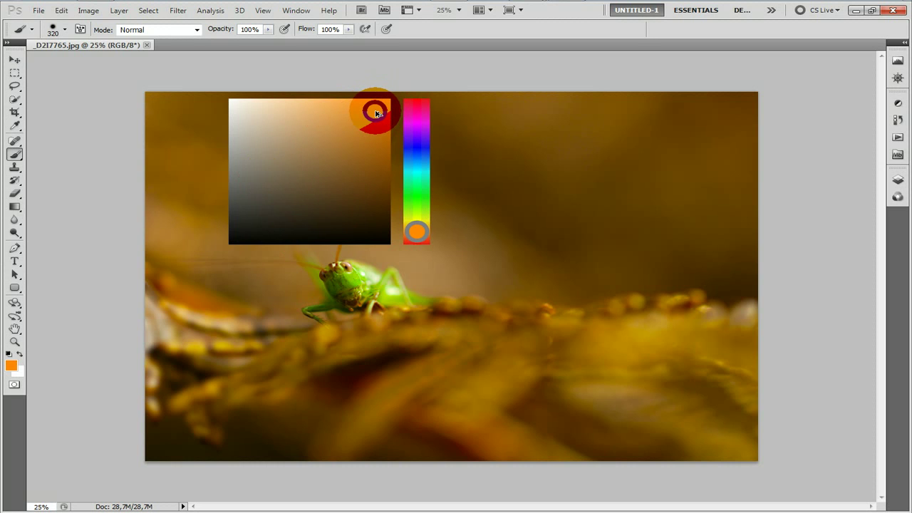
{"action": "mouse_move", "coordinate": [376, 112]}
{"action": "left_mouse_down"}
{"action": "mouse_move", "coordinate": [472, 143]}
{"action": "mouse_move", "coordinate": [381, 121]}
{"action": "mouse_move", "coordinate": [369, 106]}
{"action": "mouse_move", "coordinate": [366, 116]}
{"action": "mouse_move", "coordinate": [417, 143]}
{"action": "mouse_move", "coordinate": [425, 172]}
{"action": "mouse_move", "coordinate": [387, 171]}
{"action": "mouse_move", "coordinate": [362, 143]}
{"action": "mouse_move", "coordinate": [298, 141]}
{"action": "mouse_move", "coordinate": [296, 126]}
{"action": "left_mouse_up"}
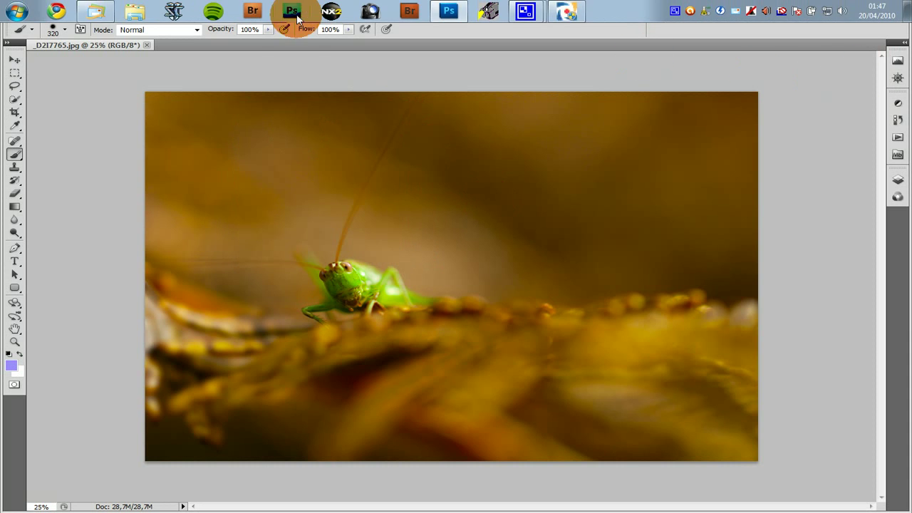
Show the Color panel, close its tab group, and enlarge the brush to 680 px.
{"action": "left_click", "coordinate": [295, 10]}
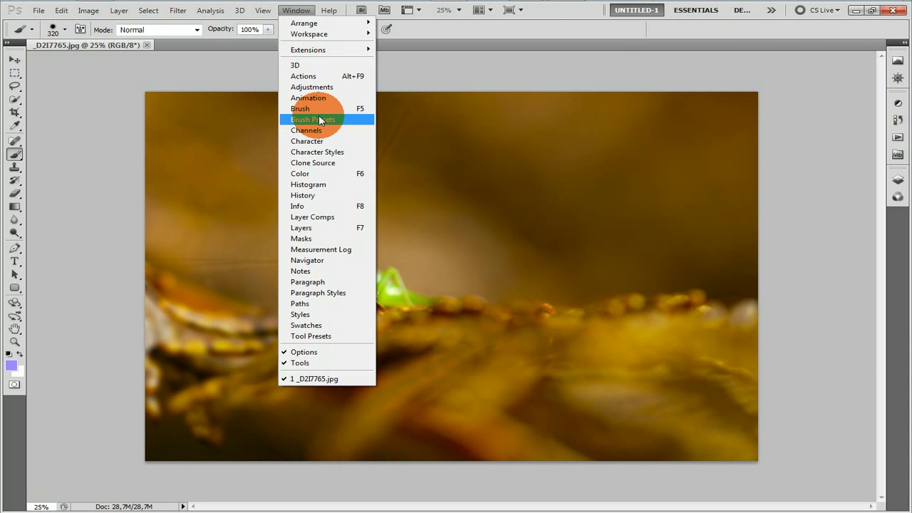
{"action": "left_click", "coordinate": [323, 172]}
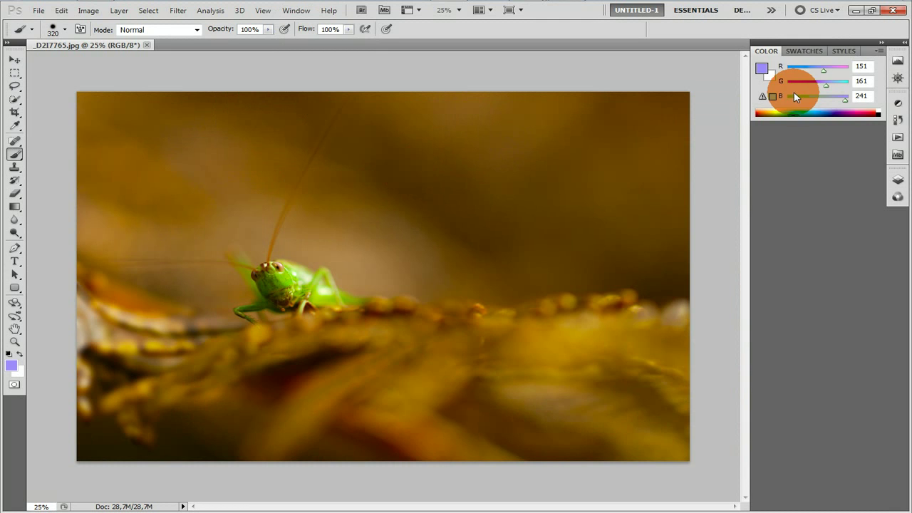
{"action": "left_click", "coordinate": [880, 55]}
{"action": "left_click", "coordinate": [853, 228]}
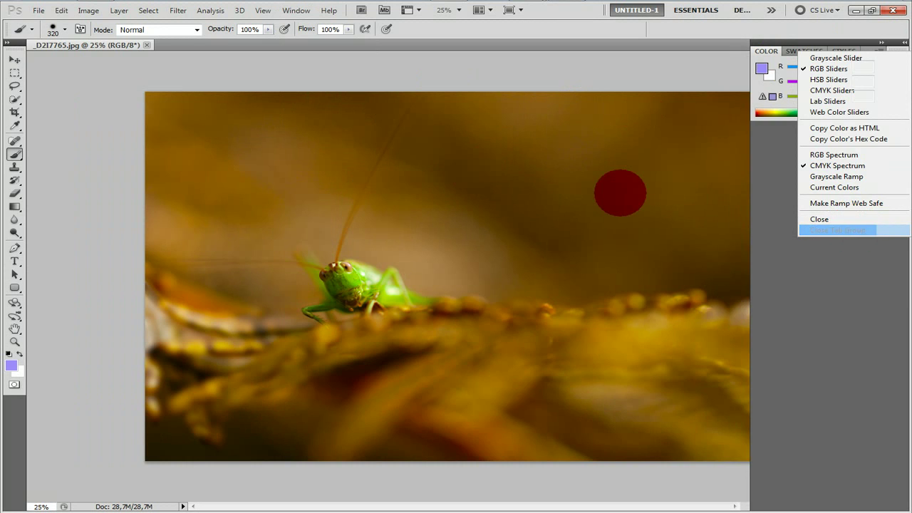
{"action": "mouse_move", "coordinate": [444, 230]}
{"action": "left_mouse_down"}
{"action": "mouse_move", "coordinate": [470, 230]}
{"action": "mouse_move", "coordinate": [425, 109]}
{"action": "mouse_move", "coordinate": [421, 116]}
{"action": "left_mouse_up"}
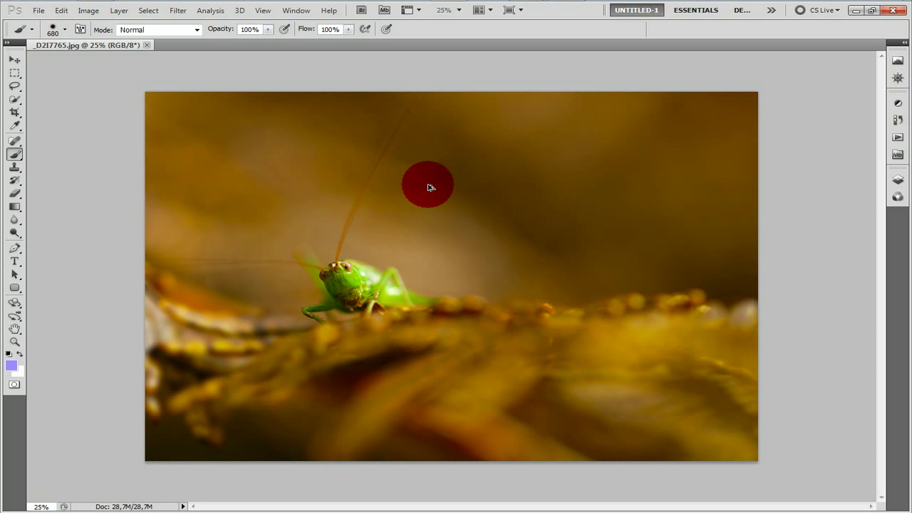
Choose a deep violet-blue with the HUD colour picker, then show the Layers panel.
{"action": "right_click", "coordinate": [470, 202], "text": "alt+shift"}
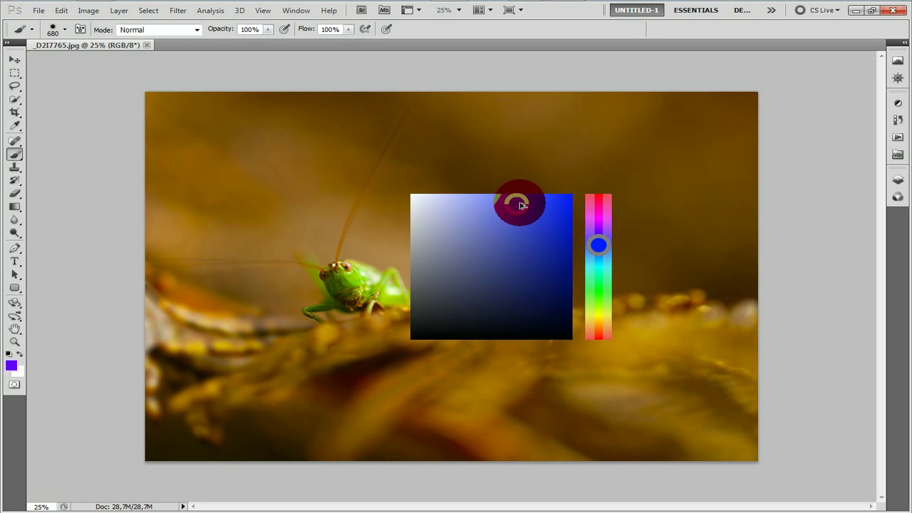
{"action": "left_click_drag", "start_coordinate": [468, 201], "coordinate": [508, 221]}
{"action": "key", "text": "alt"}
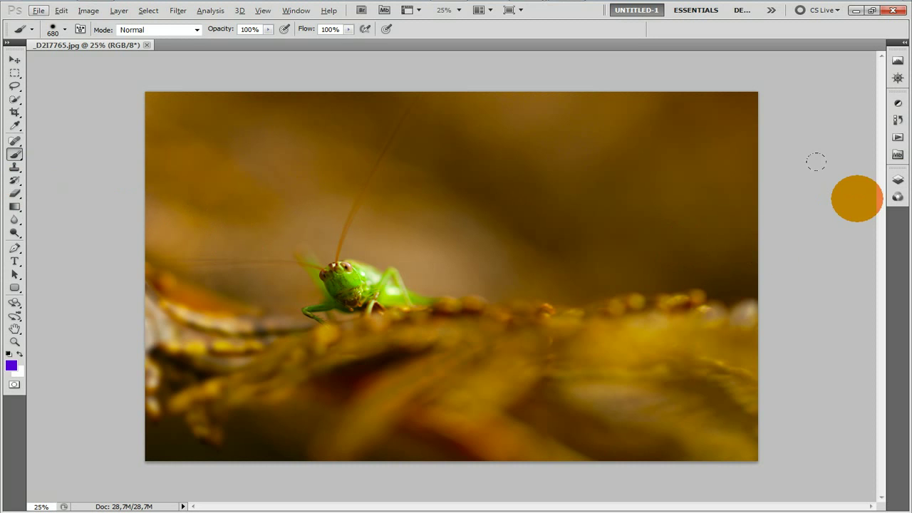
{"action": "left_click", "coordinate": [896, 180]}
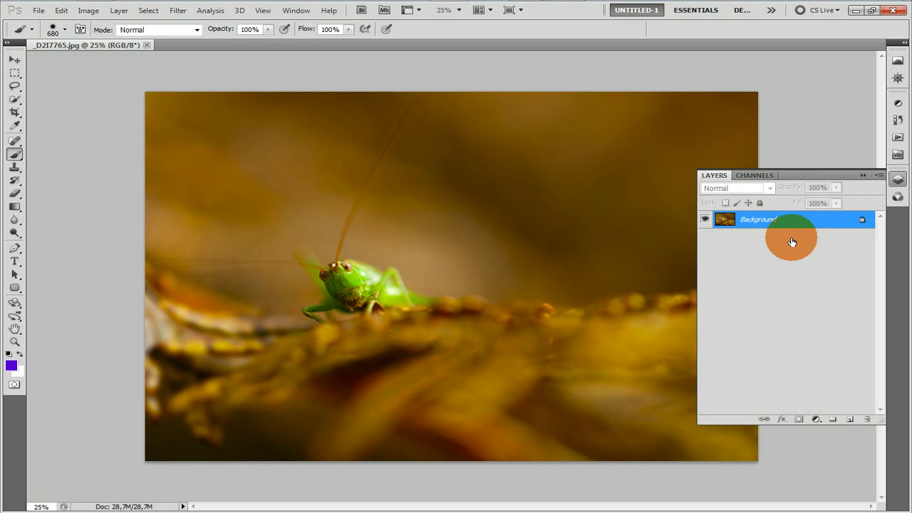
Add empty Layer 1, duplicate Background, and place Layer 1 below Background copy.
{"action": "left_click", "coordinate": [849, 418]}
{"action": "left_click_drag", "start_coordinate": [799, 240], "coordinate": [849, 419]}
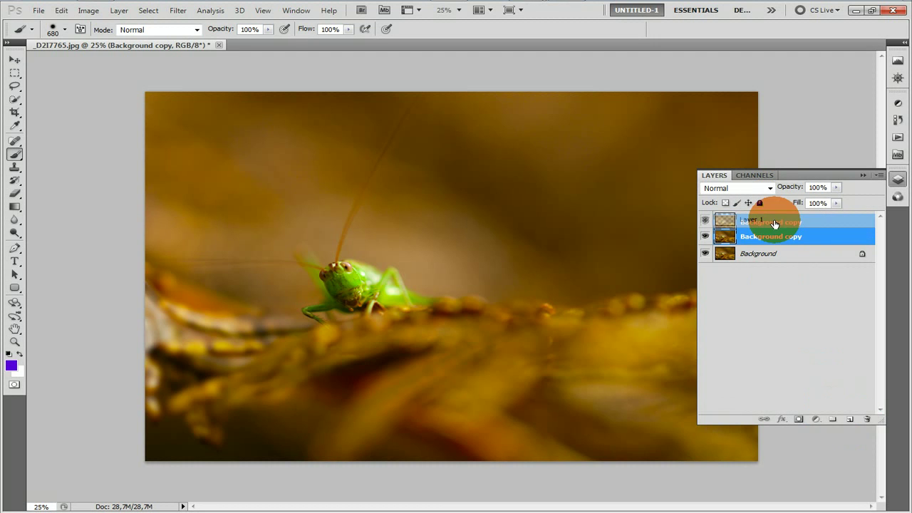
{"action": "left_click_drag", "start_coordinate": [776, 220], "coordinate": [783, 241]}
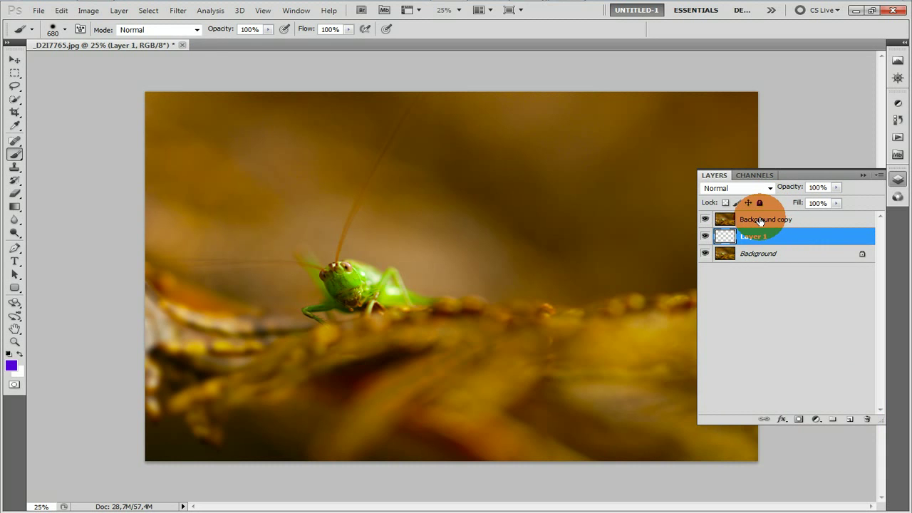
{"action": "left_click", "coordinate": [762, 221]}
Toggle visibility of Background copy and Layer 1, then view the File > Scripts list.
{"action": "left_click", "coordinate": [705, 221]}
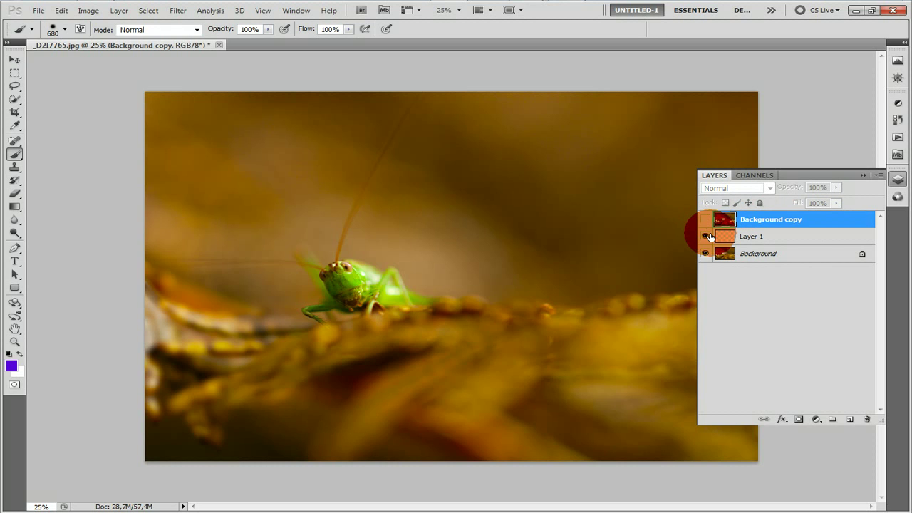
{"action": "left_click", "coordinate": [705, 222]}
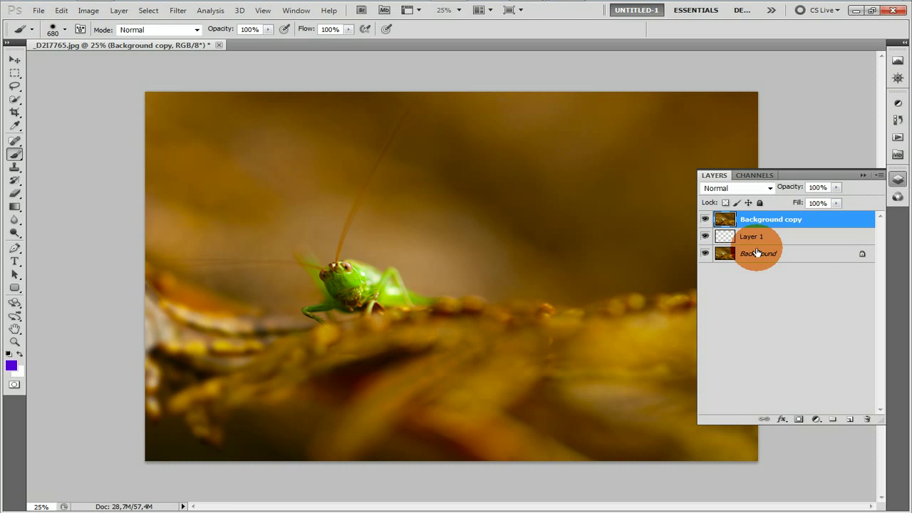
{"action": "left_click", "coordinate": [705, 220]}
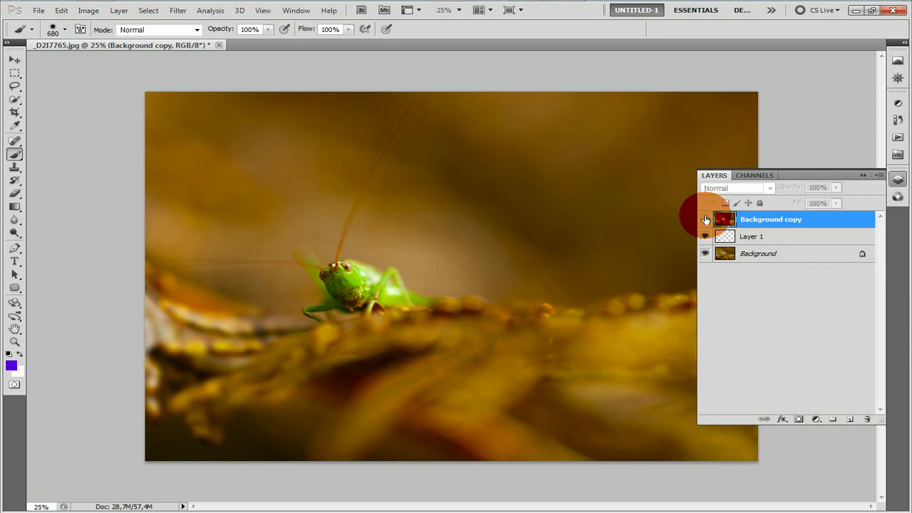
{"action": "left_click_drag", "start_coordinate": [706, 220], "coordinate": [705, 238]}
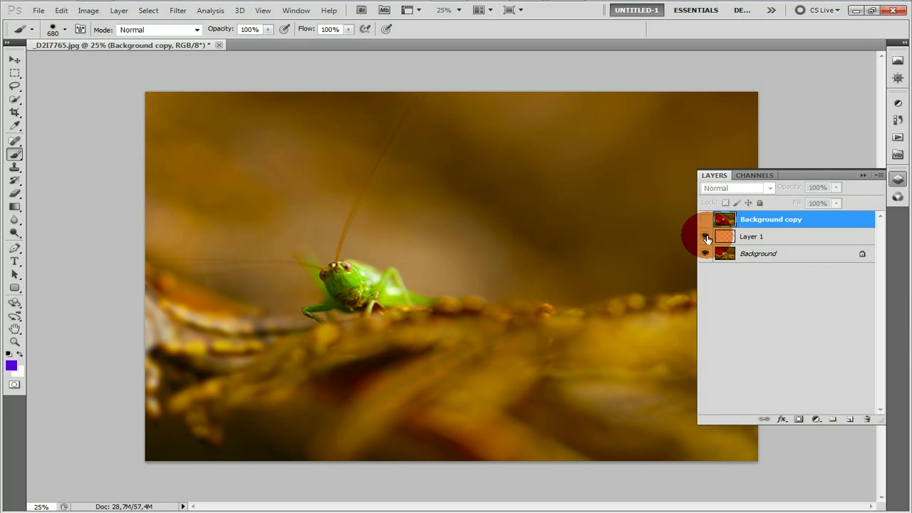
{"action": "left_click", "coordinate": [705, 219]}
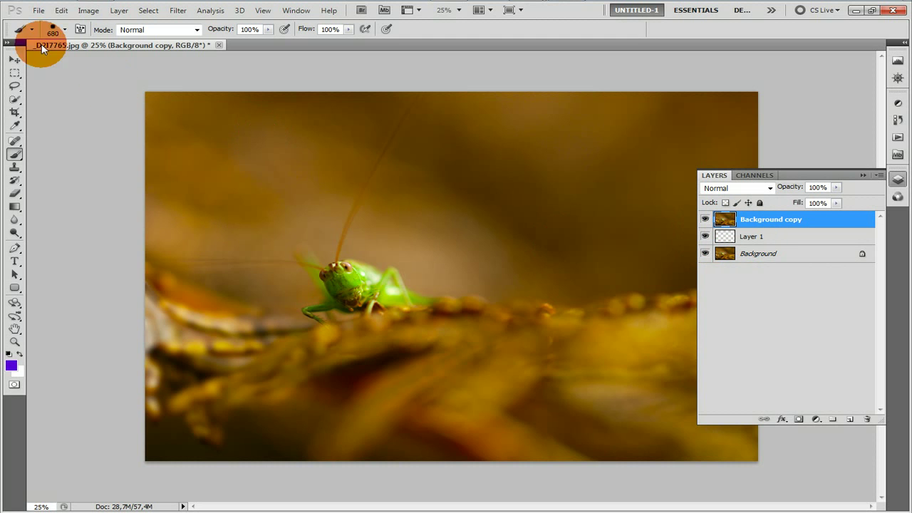
{"action": "left_click", "coordinate": [40, 11]}
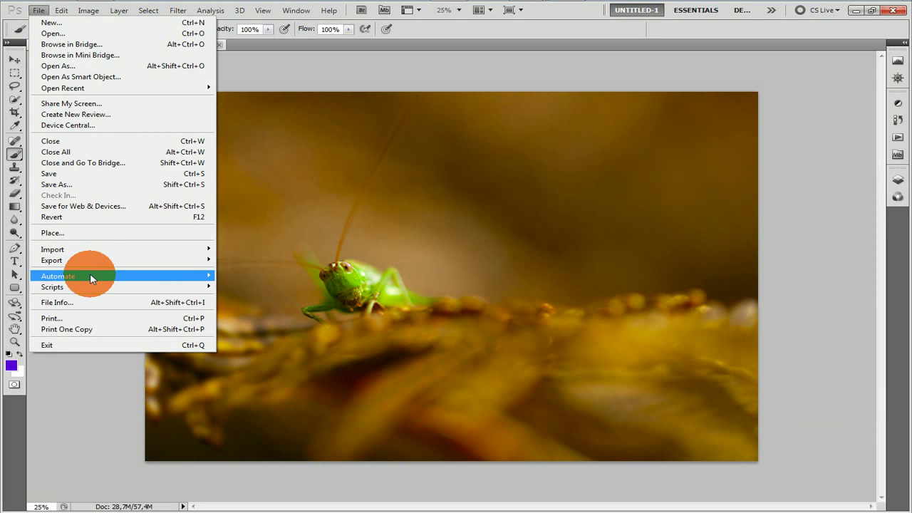
{"action": "mouse_move", "coordinate": [121, 286]}
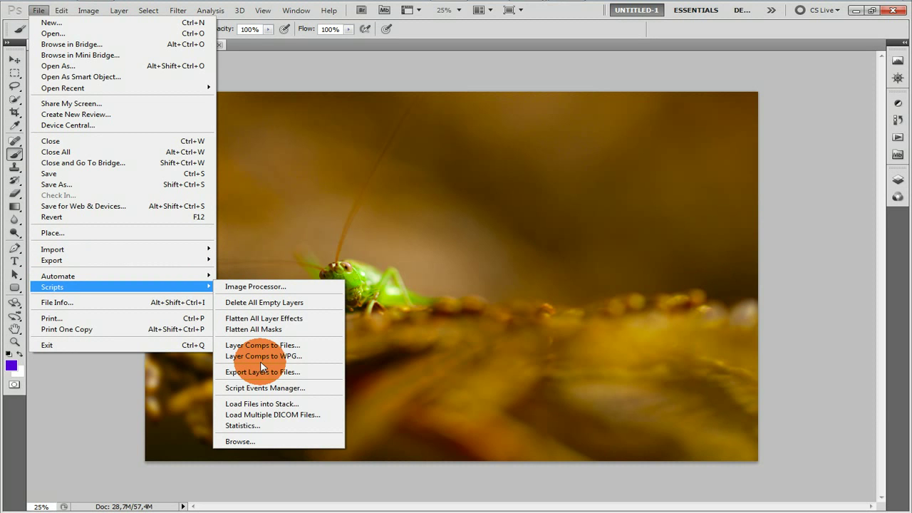
Run the Delete All Empty Layers script and confirm only Background copy and Background remain.
{"action": "left_click", "coordinate": [267, 303]}
{"action": "left_click", "coordinate": [896, 182]}
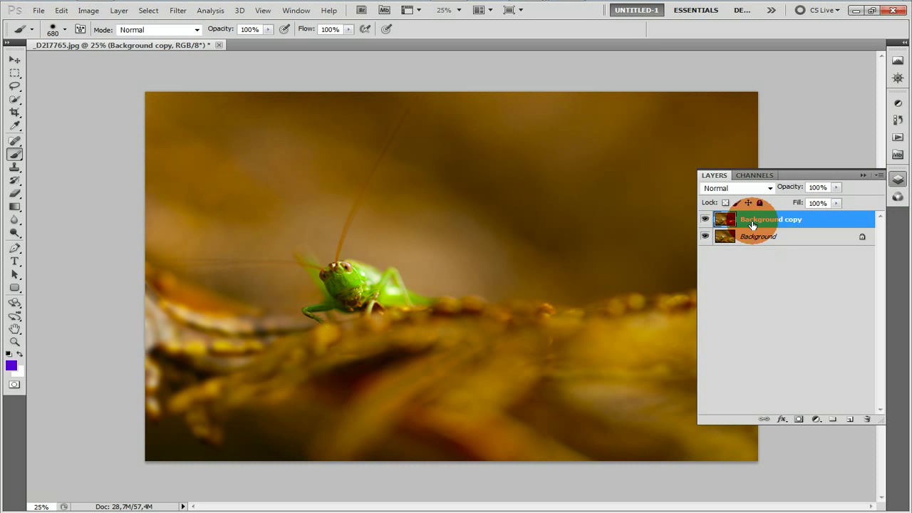